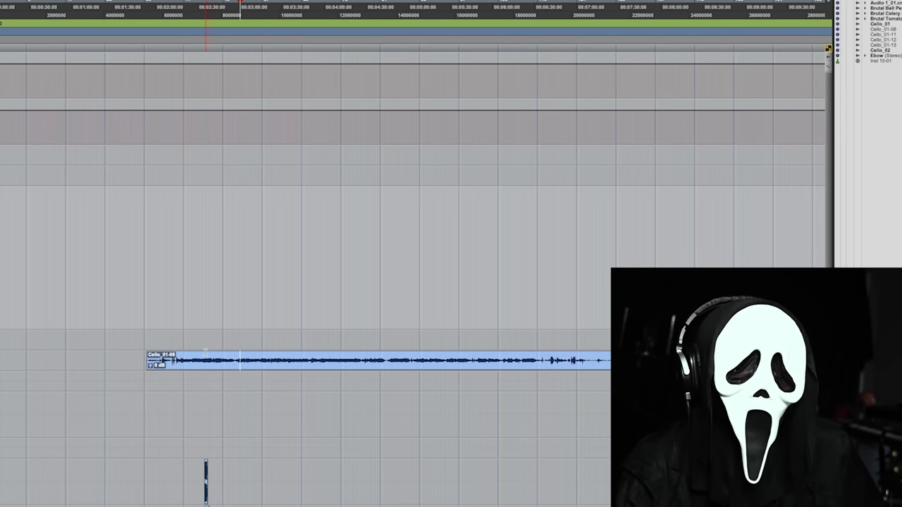
Split a short slice of the cello take into its own clip.
{"action": "key", "text": "ctrl+bracketright"}
{"action": "key", "text": "ctrl+bracketright"}
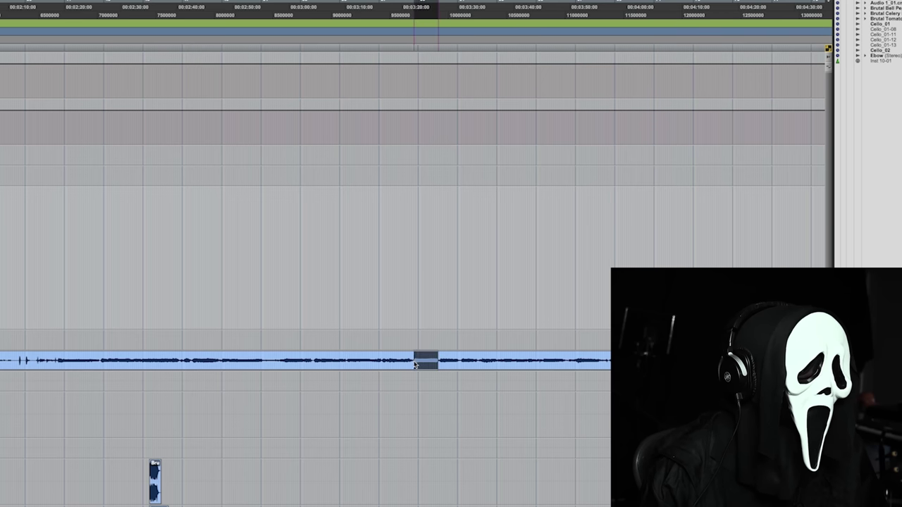
{"action": "key", "text": "ctrl+e"}
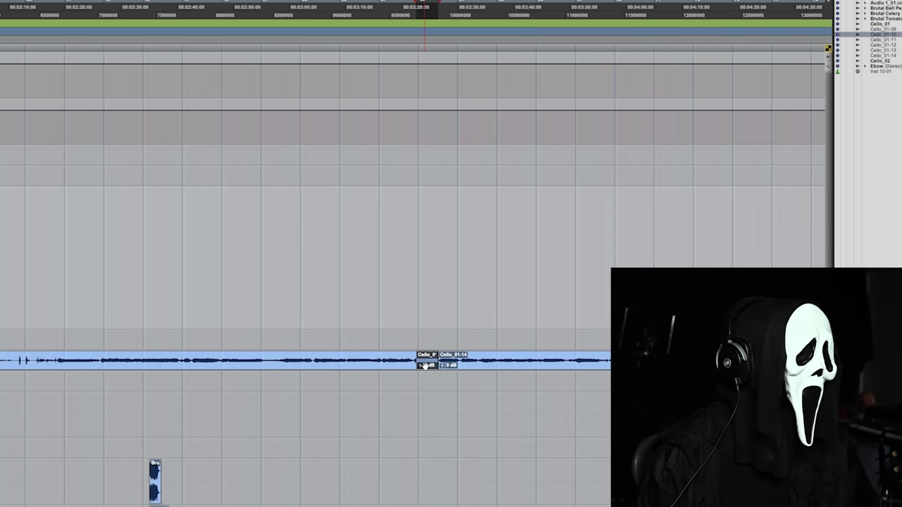
{"action": "key", "text": "Return"}
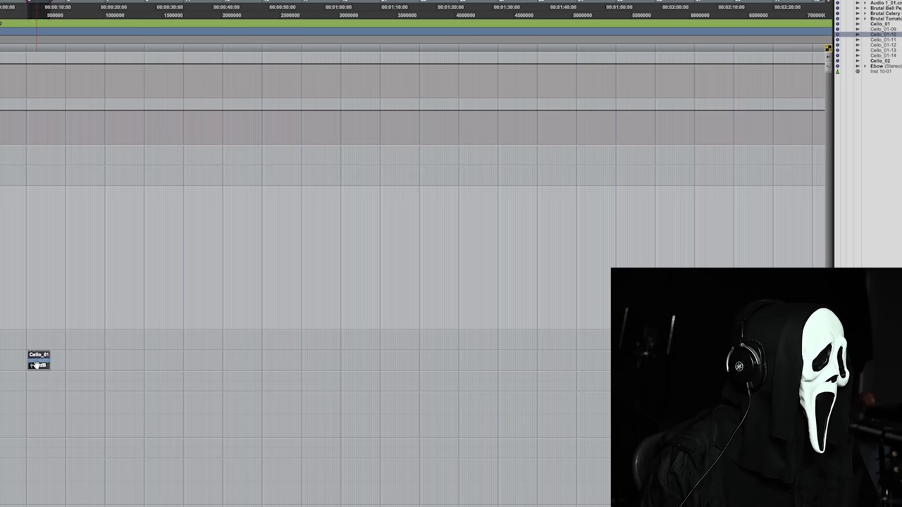
Render the grid-aligned slice at 50% speed, -12 semitones as Cello-TmShft_01-01 and audition it.
{"action": "key", "text": "ctrl+bracketright"}
{"action": "key", "text": "ctrl+bracketright"}
{"action": "key", "text": "ctrl+bracketright"}
{"action": "left_click_drag", "start_coordinate": [361, 366], "coordinate": [349, 366]}
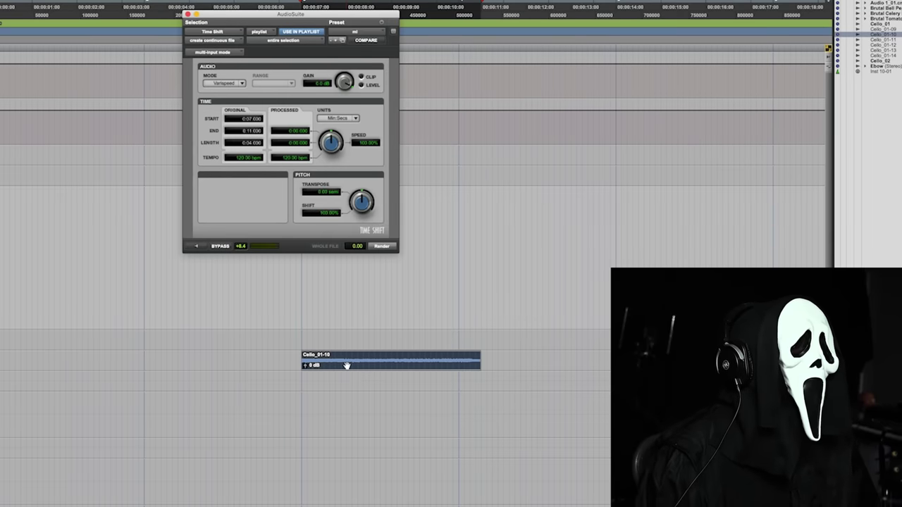
{"action": "left_click", "coordinate": [382, 246]}
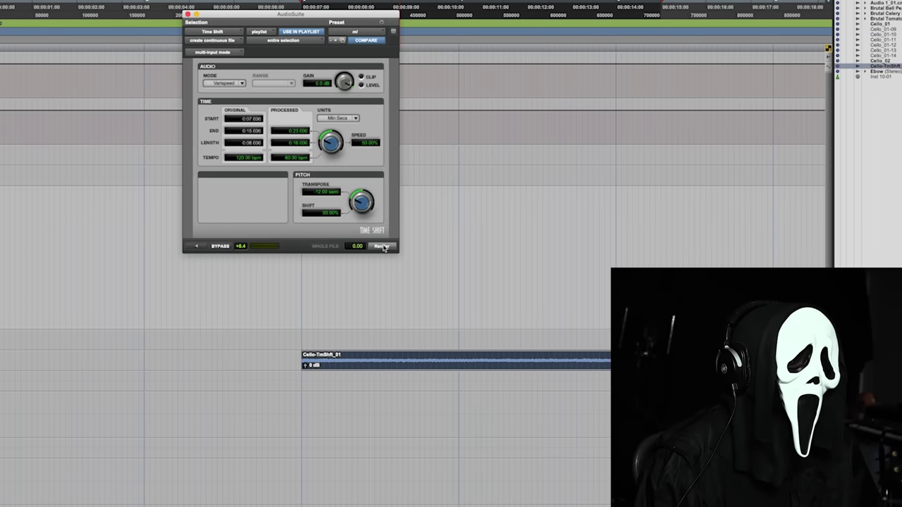
{"action": "key", "text": "space"}
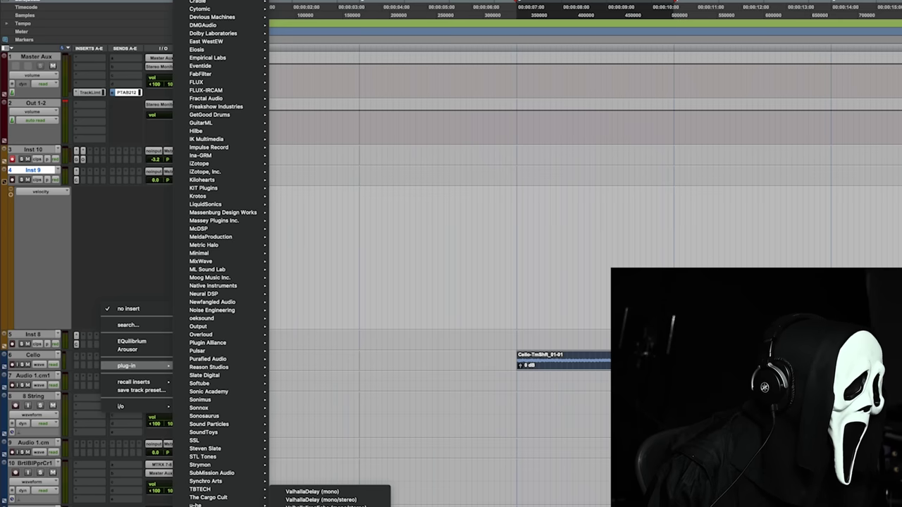
Insert ValhallaVintageVerb on the Cello track with its mix lowered to about 72%.
{"action": "left_click", "coordinate": [321, 506]}
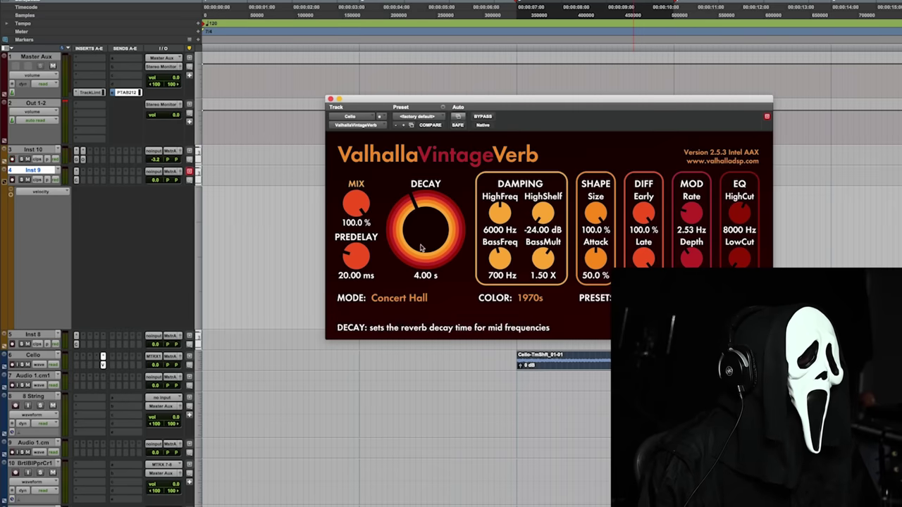
{"action": "left_click_drag", "start_coordinate": [355, 204], "coordinate": [359, 239]}
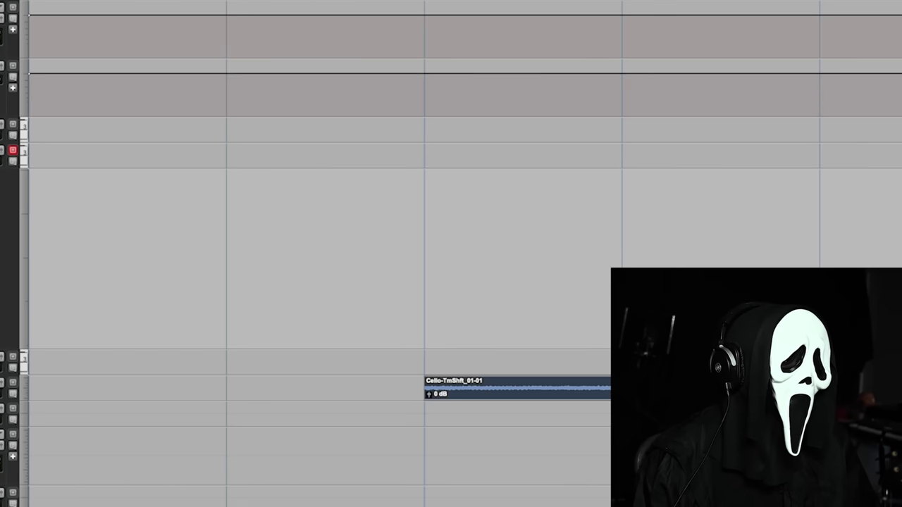
Duplicate the Cello-TmShft clip, trim the first copy shorter and delete the extra copies.
{"action": "key", "text": "r"}
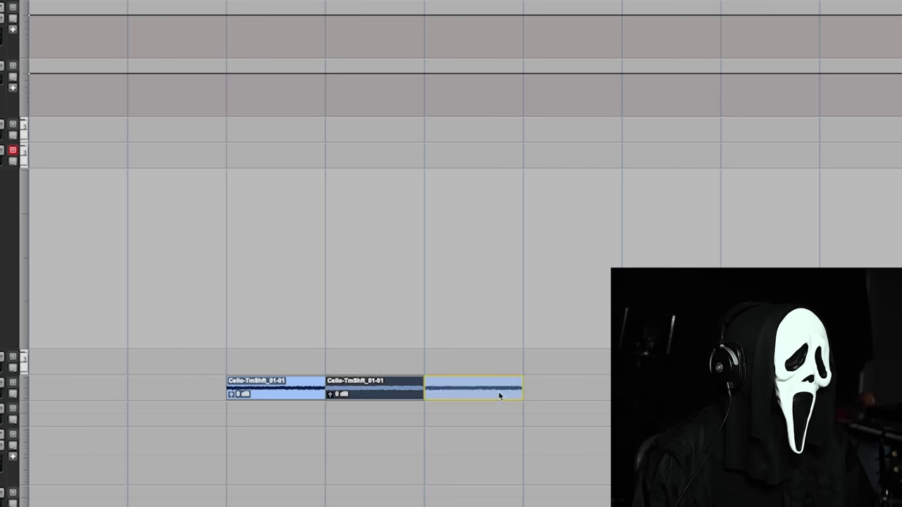
{"action": "key", "text": "ctrl+d"}
{"action": "key", "text": "ctrl+d"}
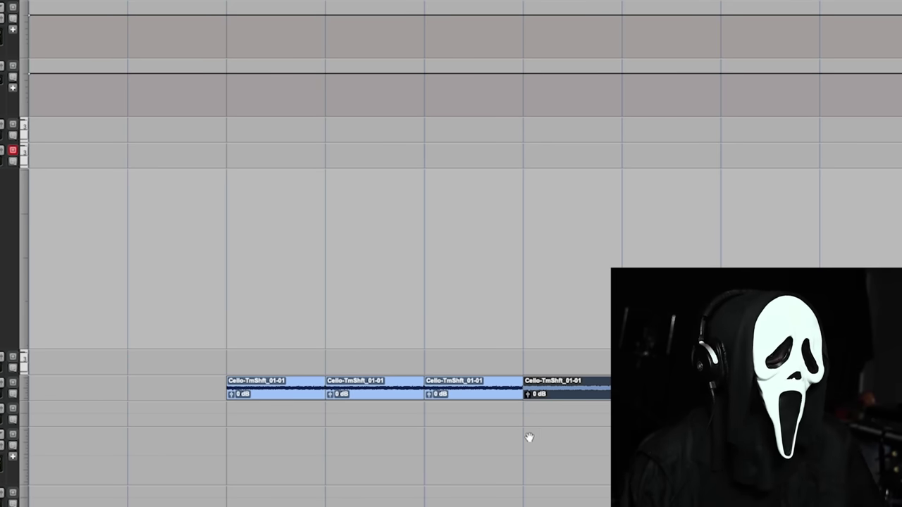
{"action": "triple_click", "coordinate": [232, 383]}
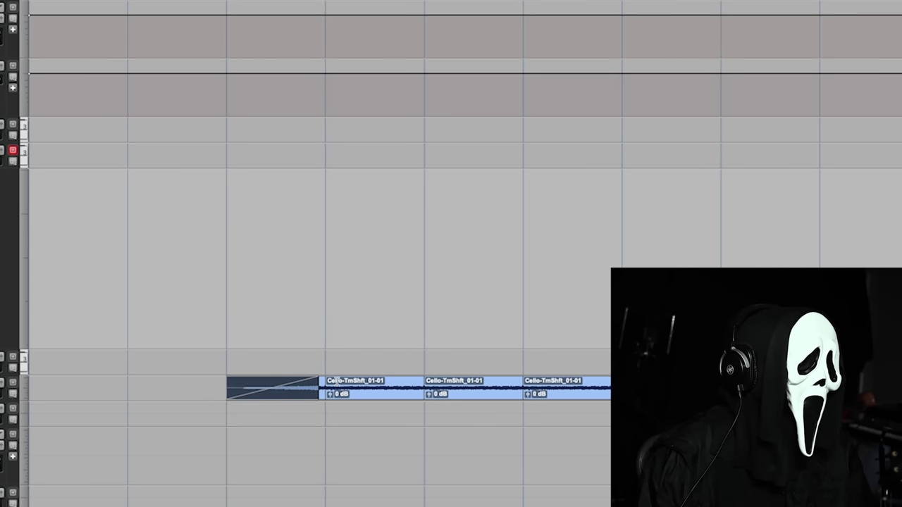
{"action": "left_click", "coordinate": [337, 381]}
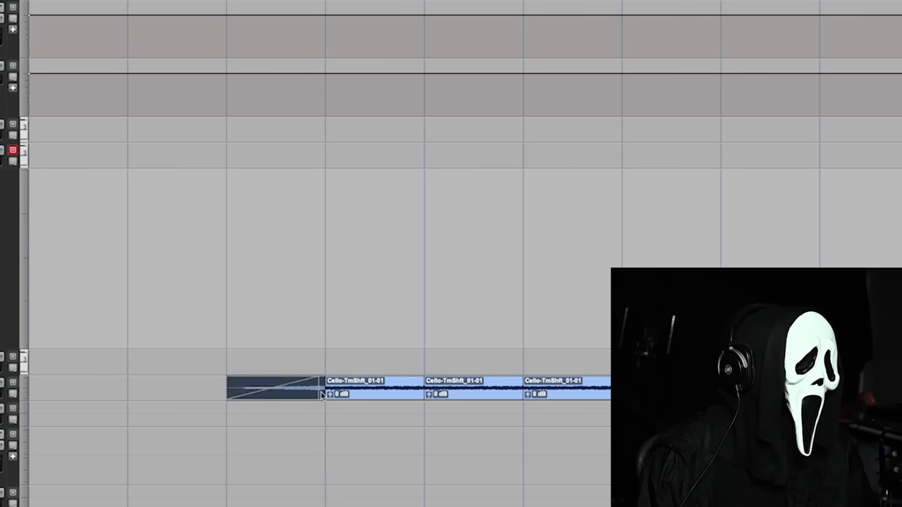
{"action": "key", "text": "ctrl+bracketright"}
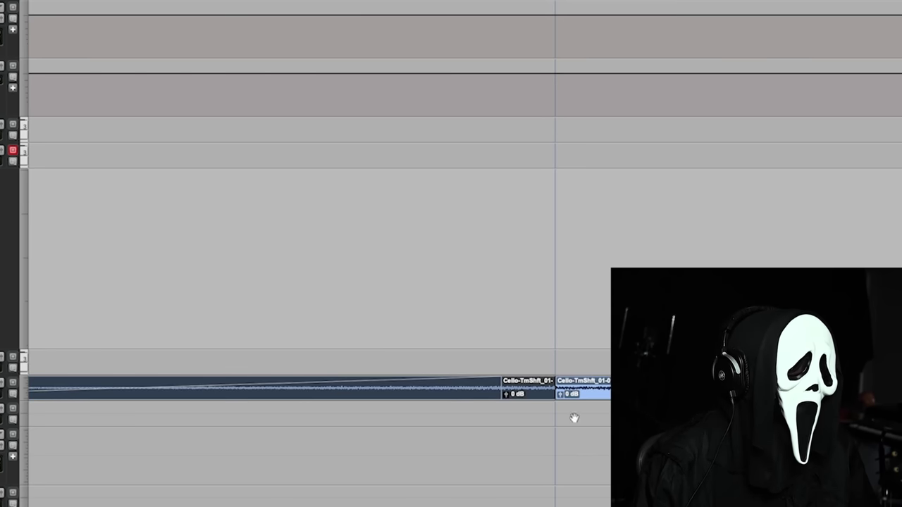
{"action": "left_click", "coordinate": [548, 384]}
{"action": "key", "text": "ctrl+bracketleft"}
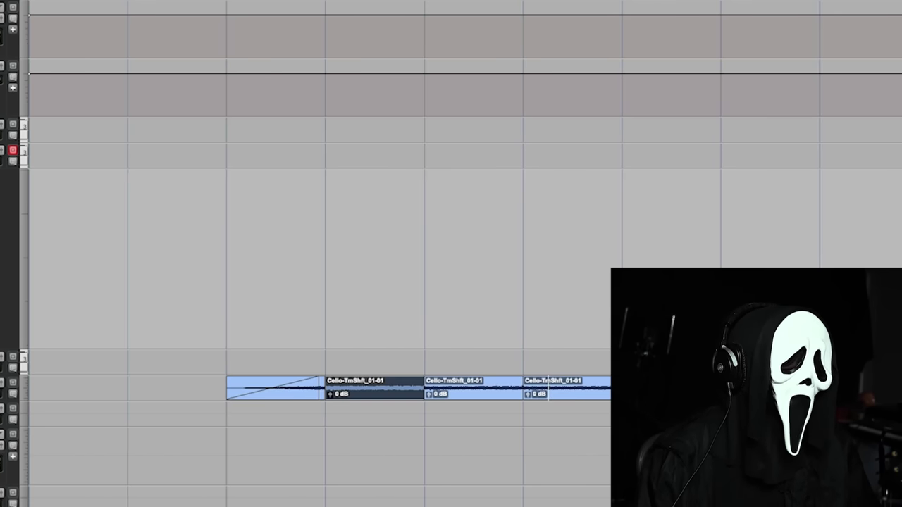
{"action": "left_click", "coordinate": [584, 394], "text": "shift"}
{"action": "key", "text": "Delete"}
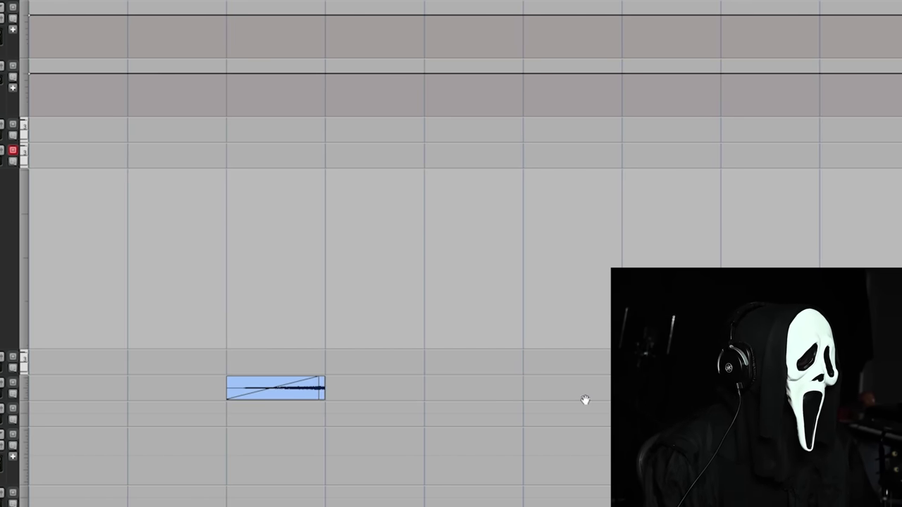
Apply batch fades to the trimmed clip and duplicate it into four back-to-back faded copies.
{"action": "left_click", "coordinate": [276, 385]}
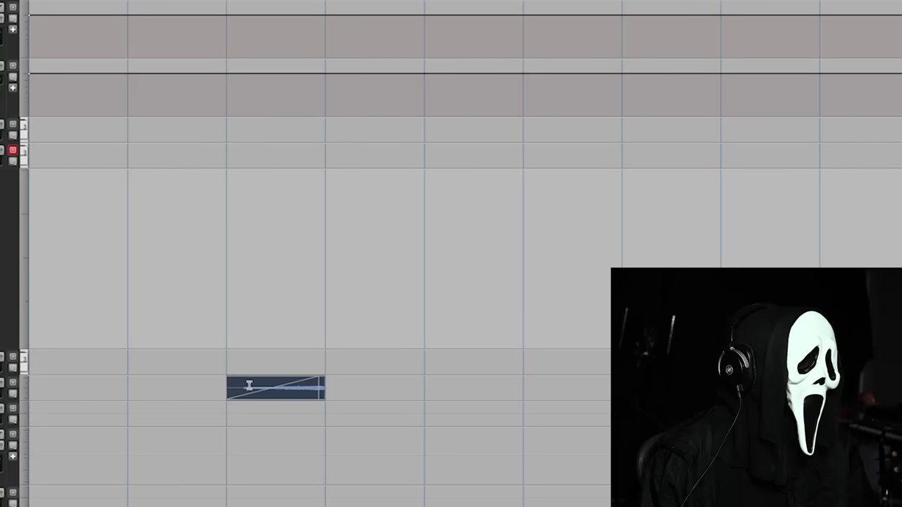
{"action": "key", "text": "ctrl+f"}
{"action": "key", "text": "Return"}
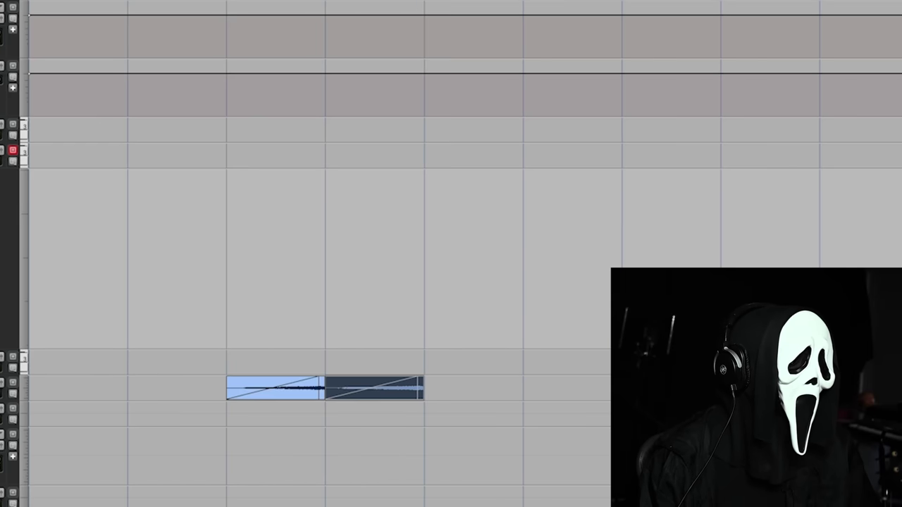
{"action": "left_click", "coordinate": [219, 385], "text": "shift"}
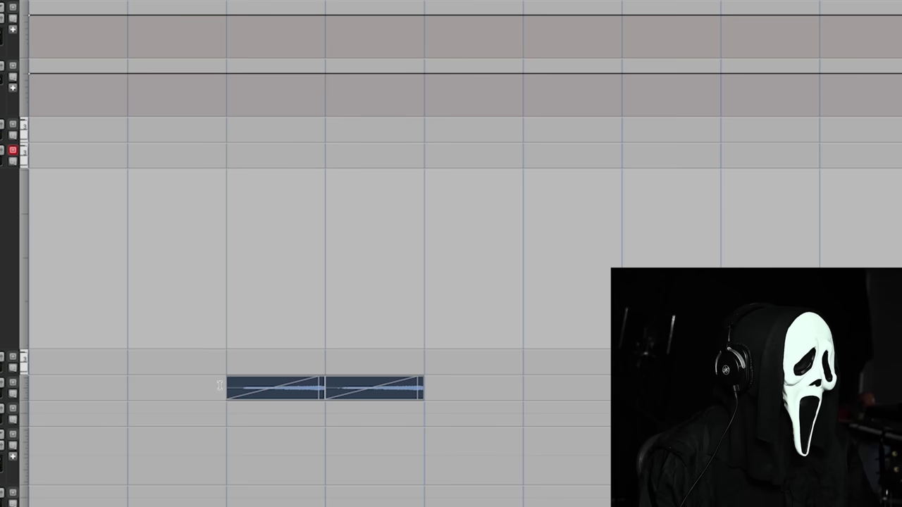
{"action": "key", "text": "ctrl+d"}
{"action": "key", "text": "ctrl+bracketleft"}
{"action": "key", "text": "ctrl+bracketleft"}
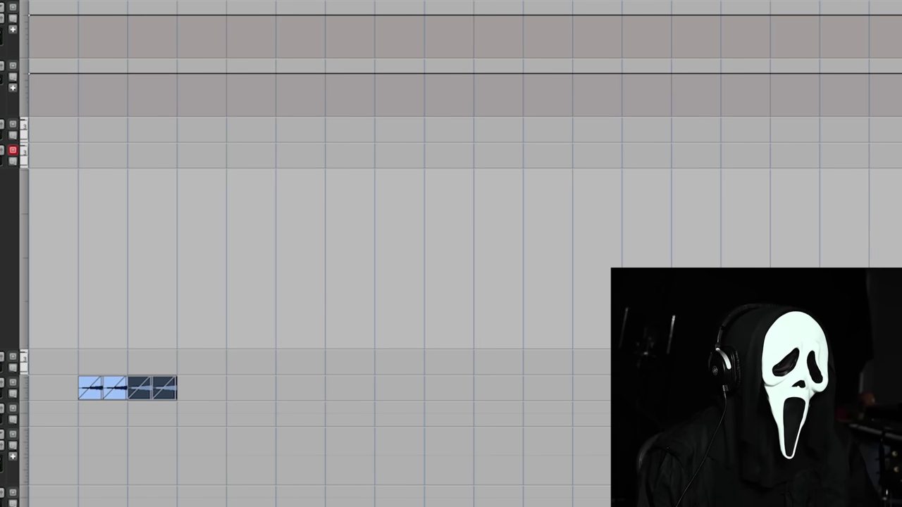
Zoom in on the cello take and play back the faded cello repeats.
{"action": "key", "text": "ctrl+bracketright"}
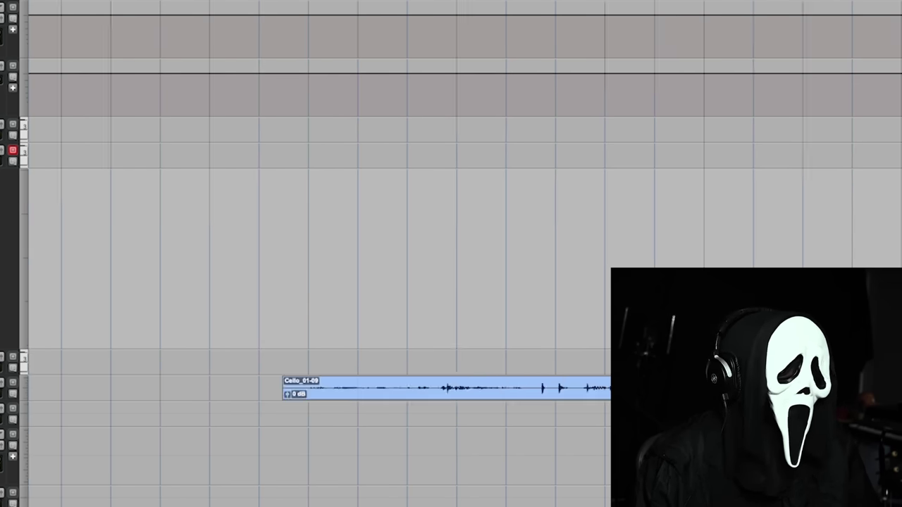
{"action": "key", "text": "ctrl+bracketright"}
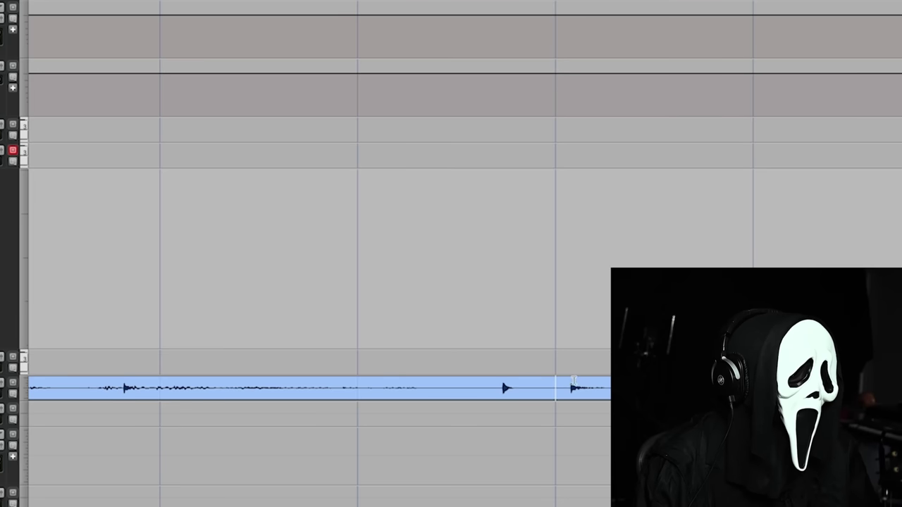
{"action": "key", "text": "space"}
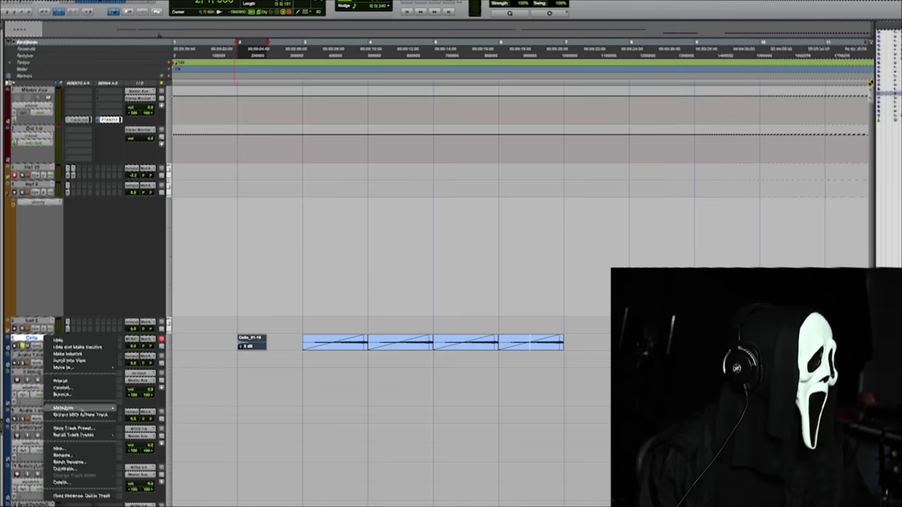
Duplicate the Cello track and move the cello clip onto the new track.
{"action": "left_click", "coordinate": [82, 468]}
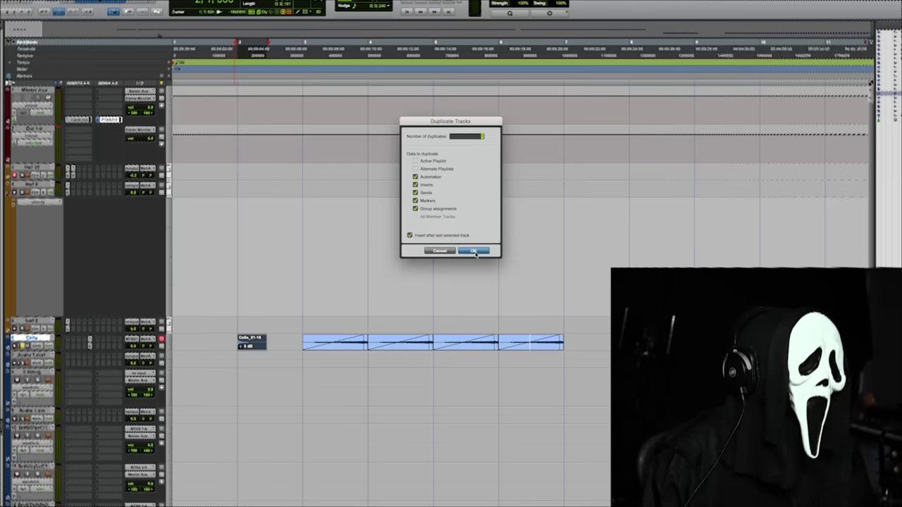
{"action": "key", "text": "Return"}
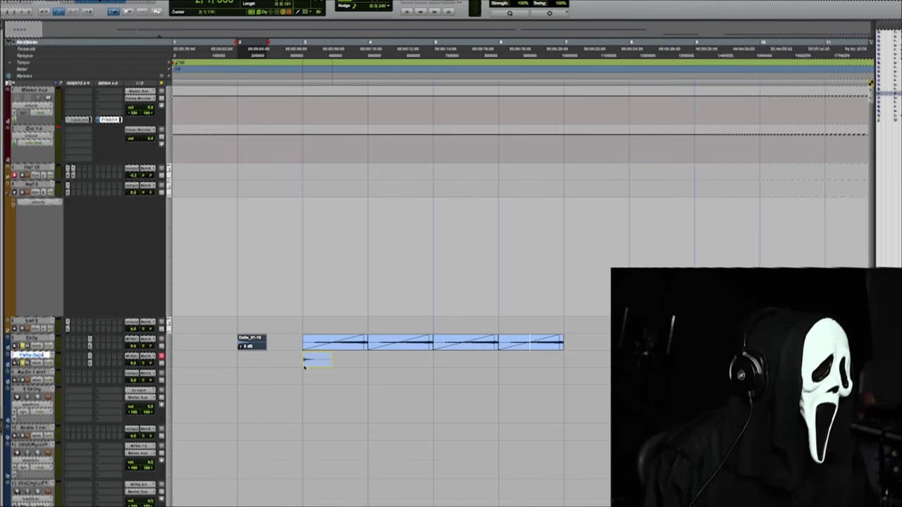
{"action": "left_click_drag", "start_coordinate": [304, 366], "coordinate": [308, 365]}
Copy the Cello_01-16 slice further right and render it at 50% speed, -12 semitones as Cello-TmShft_02-02.
{"action": "key", "text": "ctrl+bracketright"}
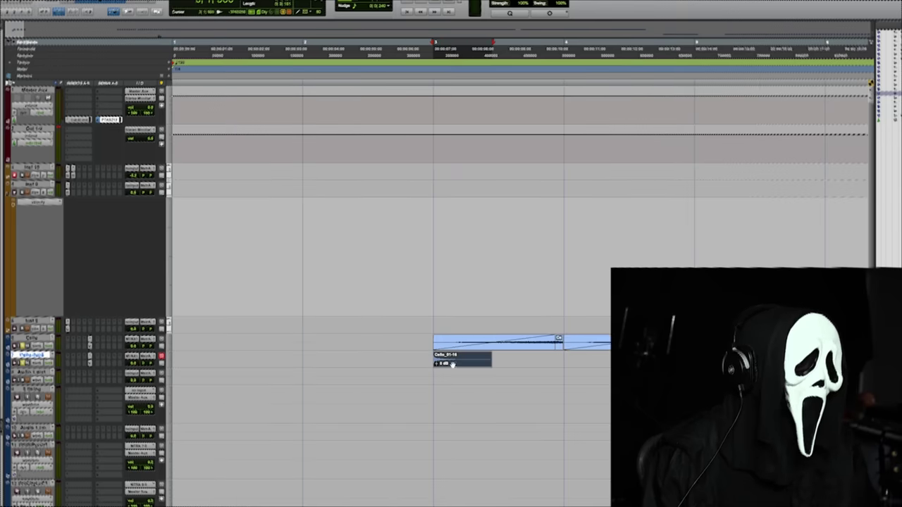
{"action": "left_click", "coordinate": [465, 359]}
{"action": "left_click", "coordinate": [474, 365]}
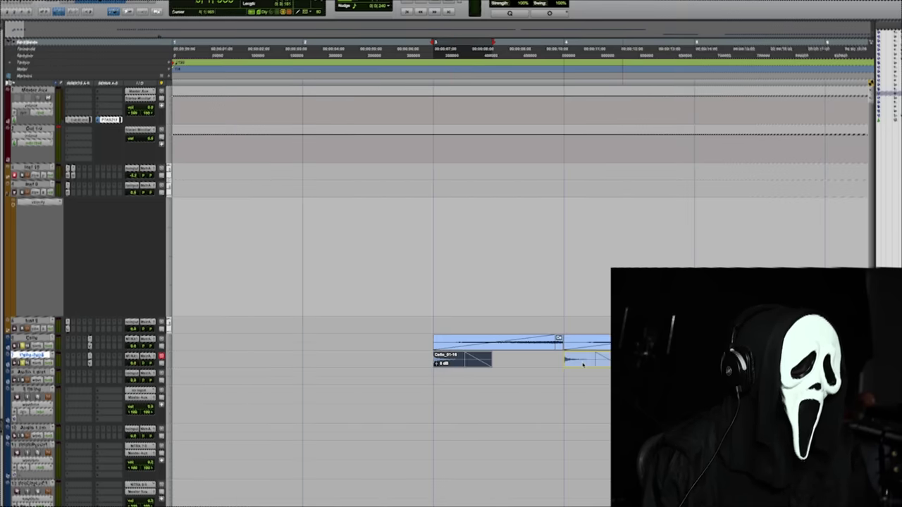
{"action": "left_click_drag", "start_coordinate": [583, 364], "coordinate": [583, 364]}
{"action": "key", "text": "super+shift+a"}
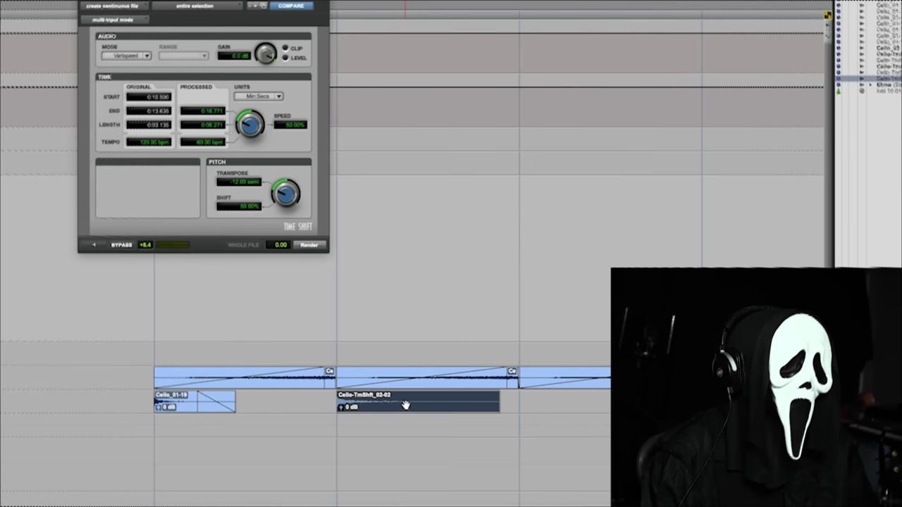
{"action": "left_click", "coordinate": [416, 398]}
{"action": "key", "text": "r"}
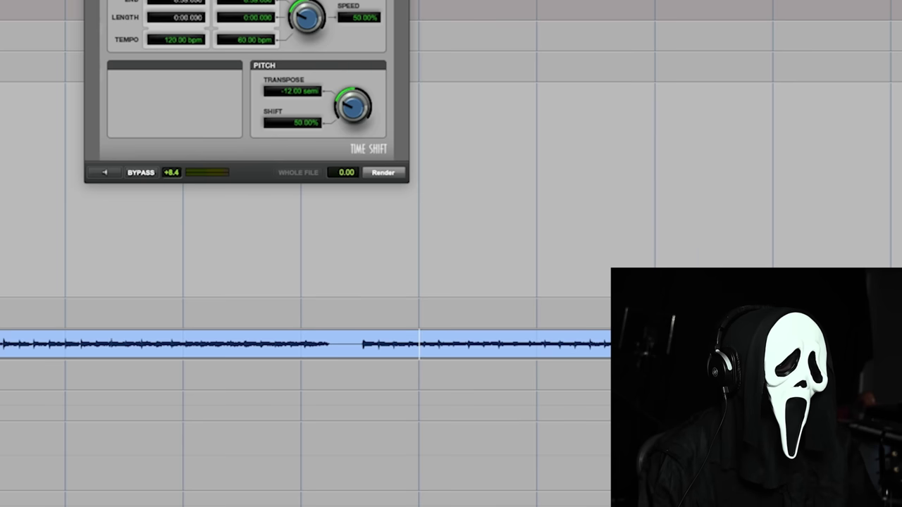
Select a section of the long cello clip and separate it into its own clip.
{"action": "left_click_drag", "start_coordinate": [600, 344], "coordinate": [429, 338]}
{"action": "key", "text": "ctrl+e"}
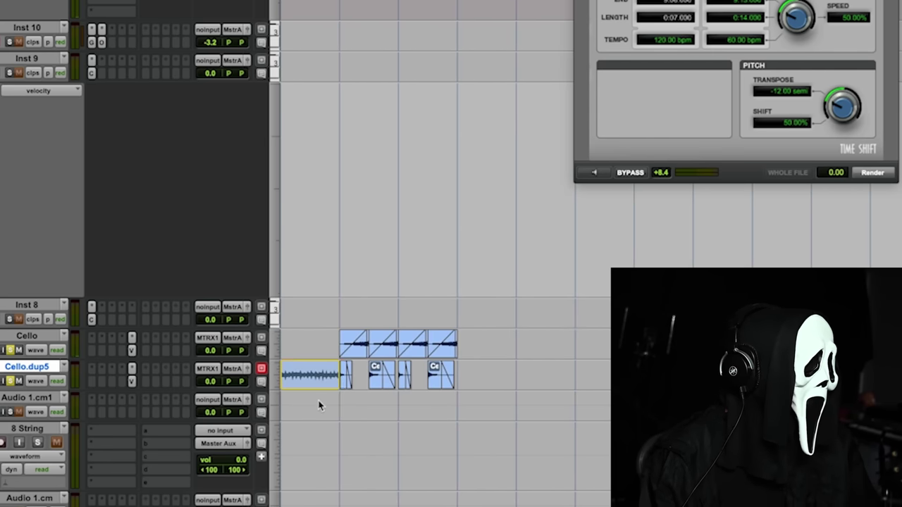
Move the cello section later, then duplicate Cello.dup5 as a much taller Cello.dup6 track.
{"action": "left_click_drag", "start_coordinate": [321, 377], "coordinate": [475, 383]}
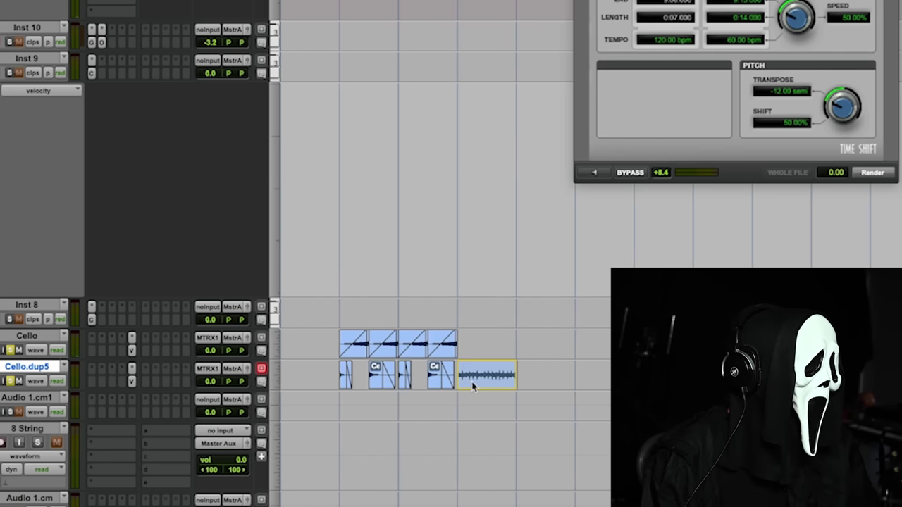
{"action": "right_click", "coordinate": [44, 371]}
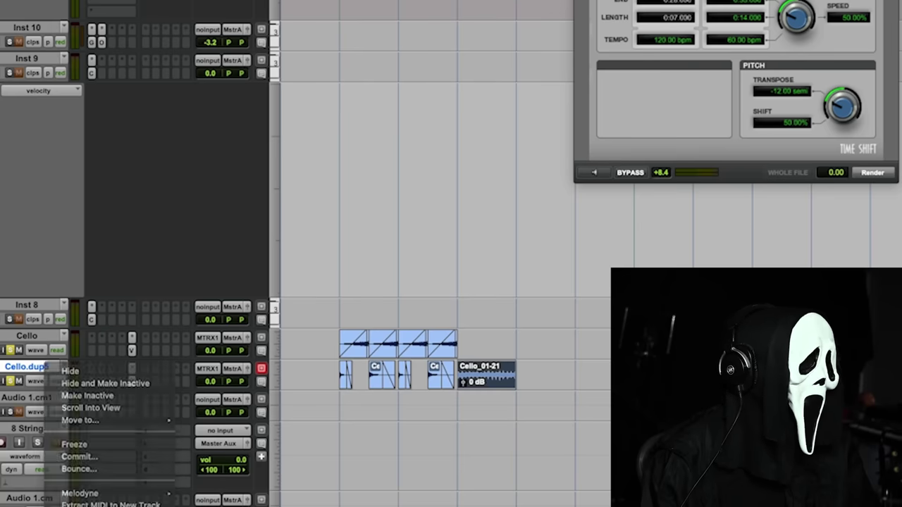
{"action": "key", "text": "alt+shift+d"}
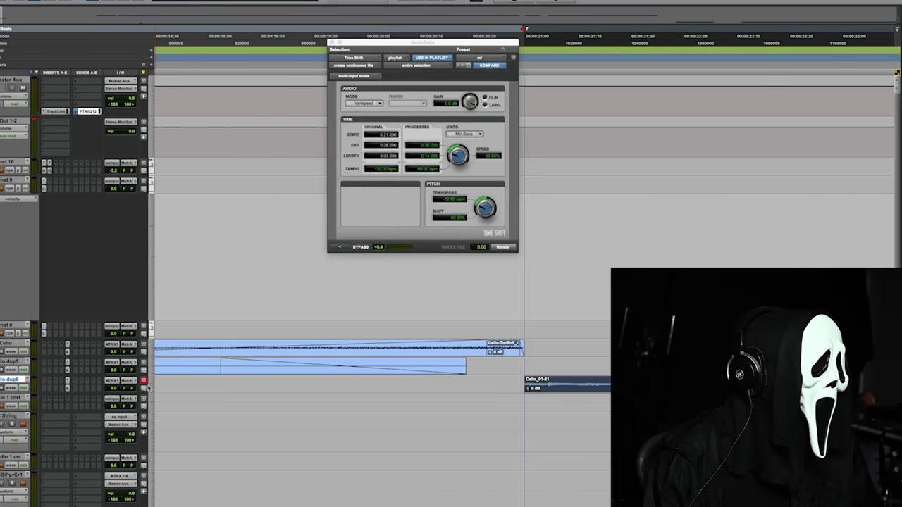
{"action": "left_click", "coordinate": [148, 388]}
{"action": "left_click", "coordinate": [168, 415]}
{"action": "key", "text": "ctrl+bracketleft"}
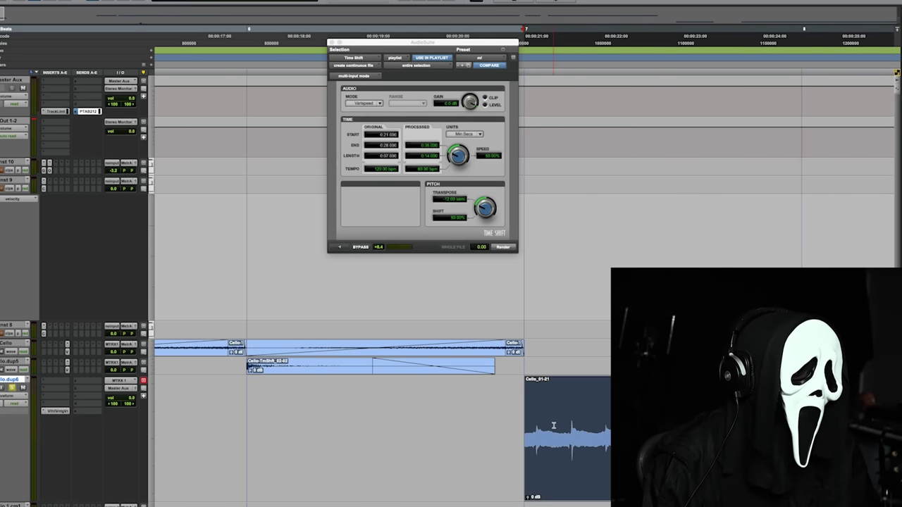
{"action": "key", "text": "ctrl+bracketleft"}
Set Cello.dup6's Elastic Audio mode to Polyphonic.
{"action": "left_click", "coordinate": [9, 417]}
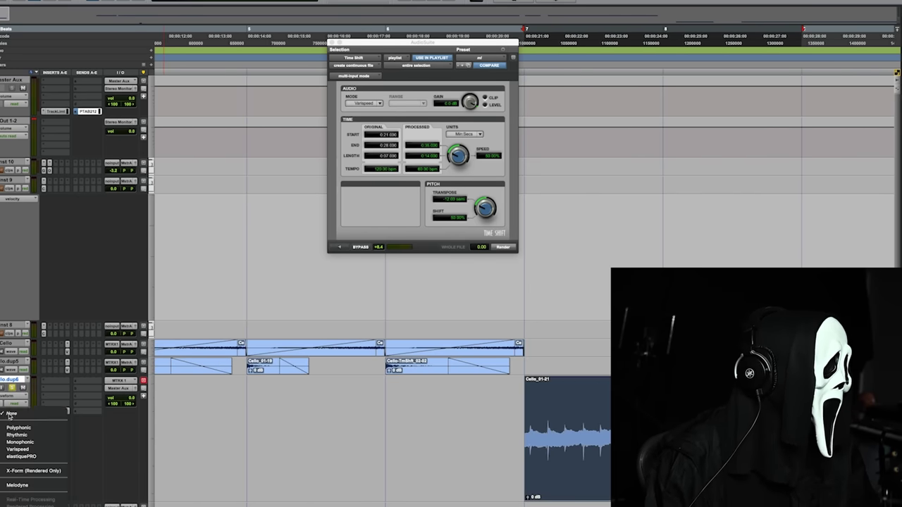
{"action": "left_click", "coordinate": [17, 449]}
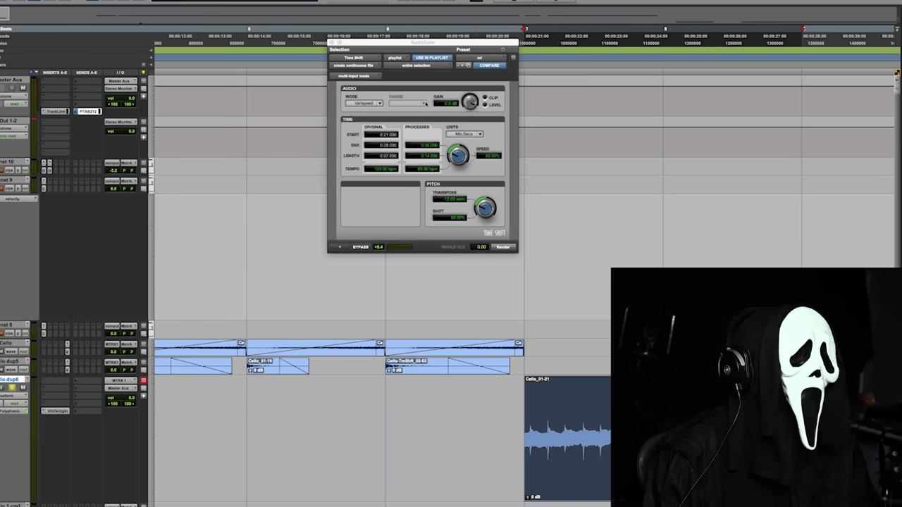
{"action": "left_click", "coordinate": [384, 65]}
{"action": "left_click", "coordinate": [381, 5]}
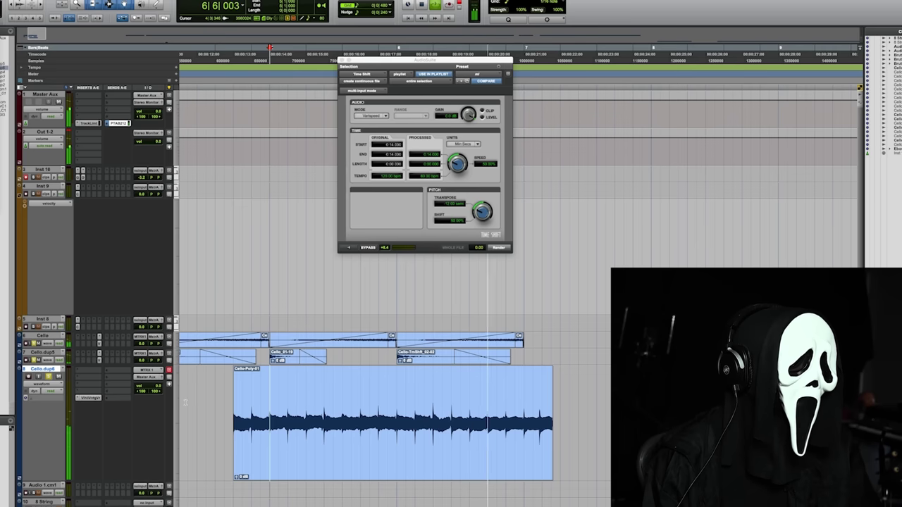
Trim both the start and end of the Cello-Poly-01 clip shorter.
{"action": "key", "text": "space"}
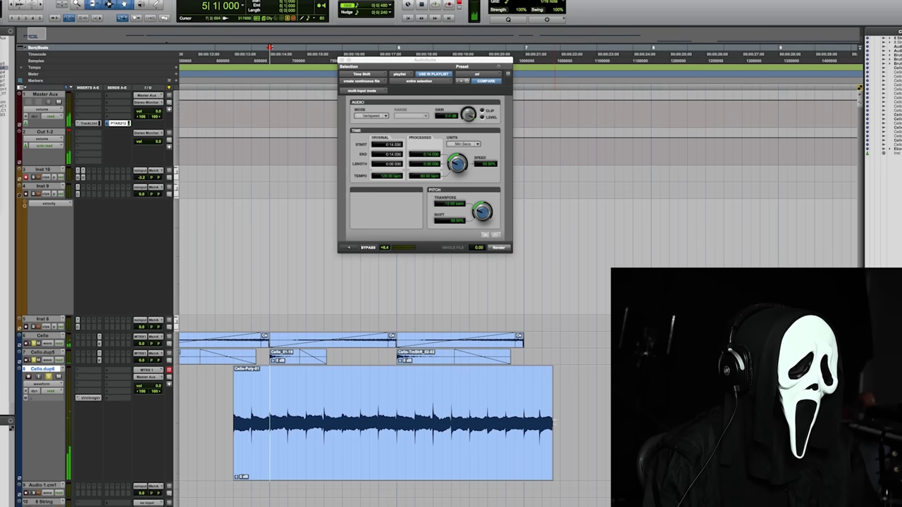
{"action": "left_click_drag", "start_coordinate": [554, 423], "coordinate": [523, 423]}
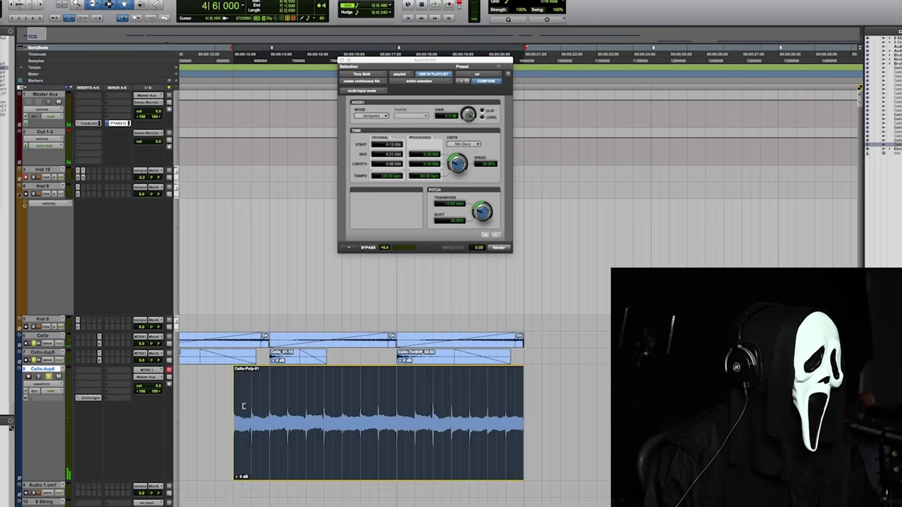
{"action": "left_click_drag", "start_coordinate": [243, 406], "coordinate": [297, 406]}
{"action": "key", "text": "super+bracketright"}
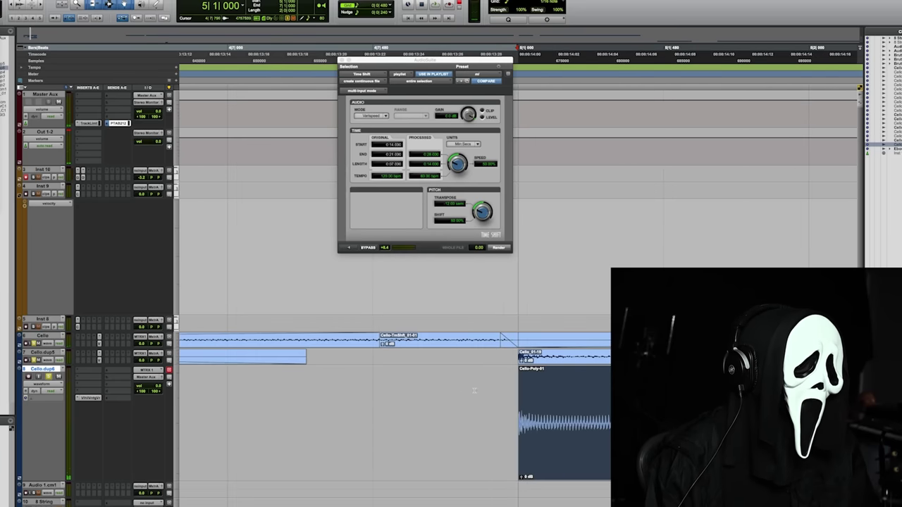
{"action": "key", "text": "super+bracketleft"}
{"action": "key", "text": "super+bracketleft"}
{"action": "key", "text": "super+bracketleft"}
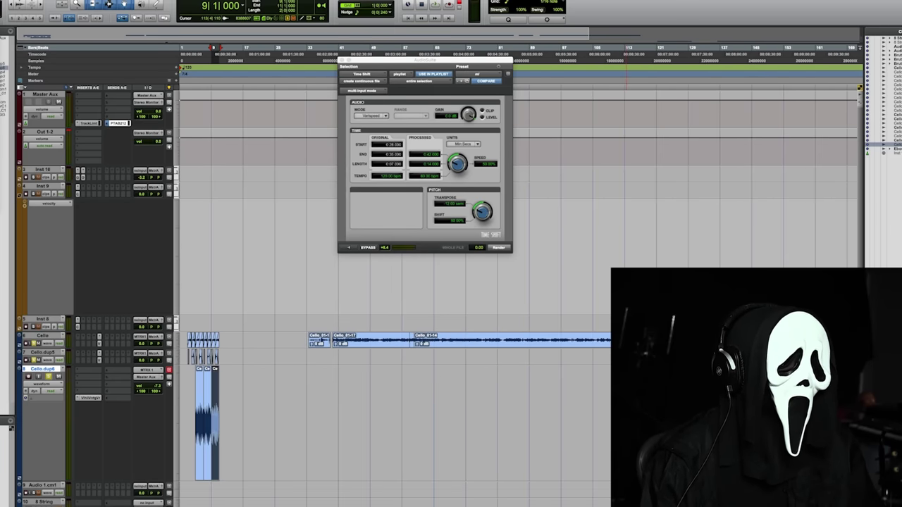
{"action": "key", "text": "super+bracketleft"}
Scroll down and zoom in around the Audio 1_01 clip near the playhead.
{"action": "scroll", "coordinate": [488, 384], "scroll_direction": "down", "scroll_amount": 3}
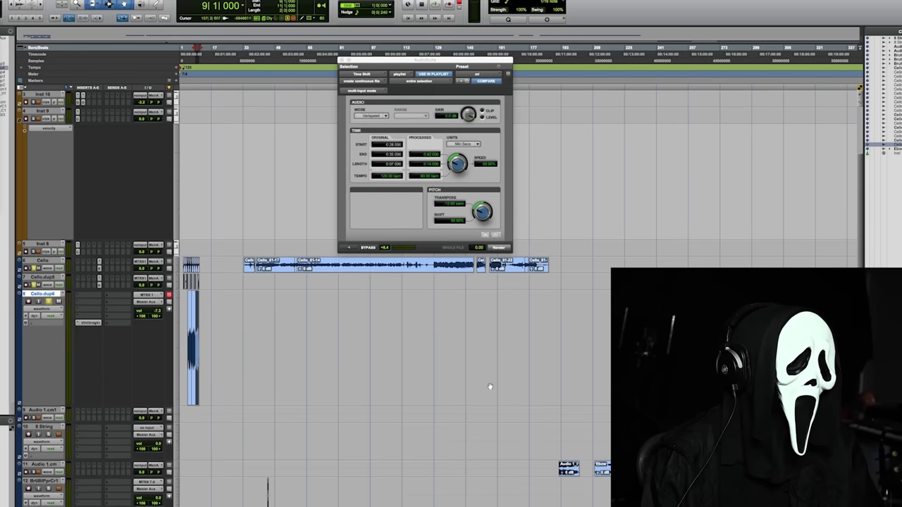
{"action": "scroll", "coordinate": [536, 416], "scroll_direction": "down", "scroll_amount": 1}
{"action": "key", "text": "super+bracketright"}
{"action": "key", "text": "super+bracketright"}
{"action": "key", "text": "super+bracketright"}
{"action": "key", "text": "super+bracketright"}
{"action": "key", "text": "super+bracketright"}
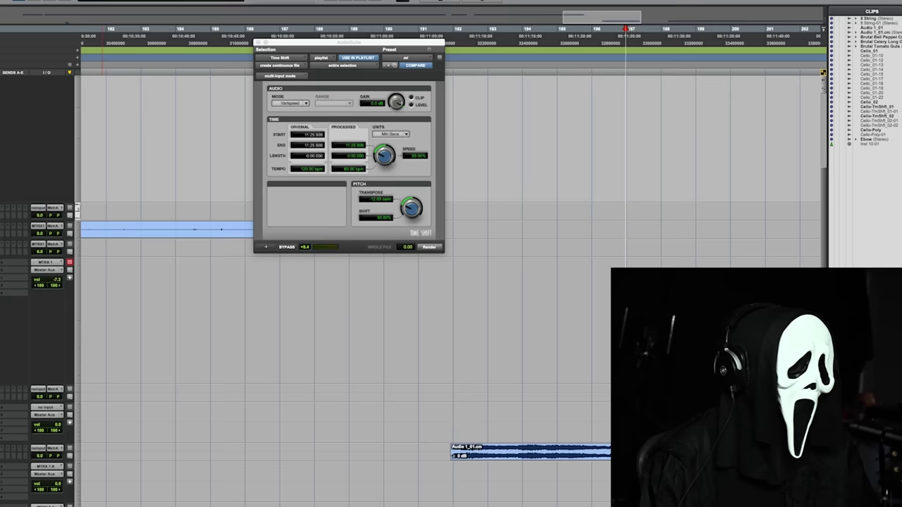
{"action": "key", "text": "super+bracketright"}
{"action": "key", "text": "super+bracketright"}
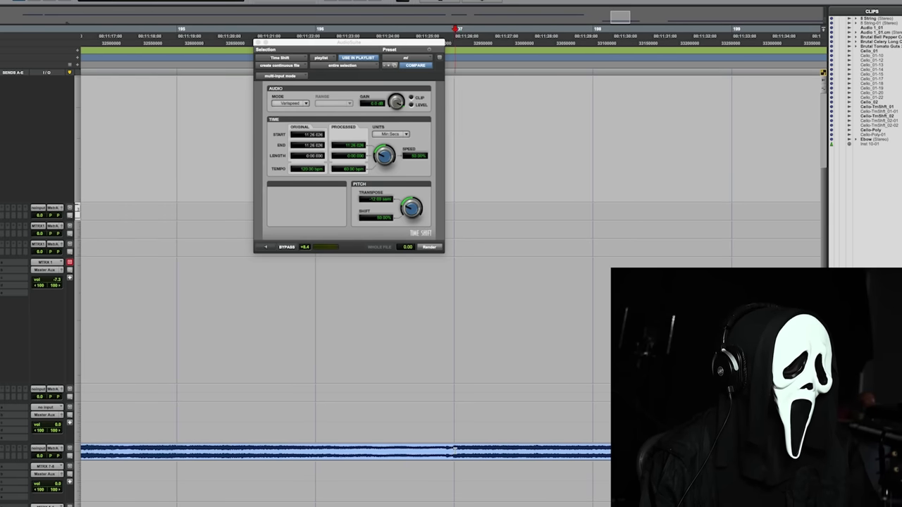
{"action": "key", "text": "super+bracketright"}
{"action": "key", "text": "super+bracketright"}
{"action": "key", "text": "super+bracketright"}
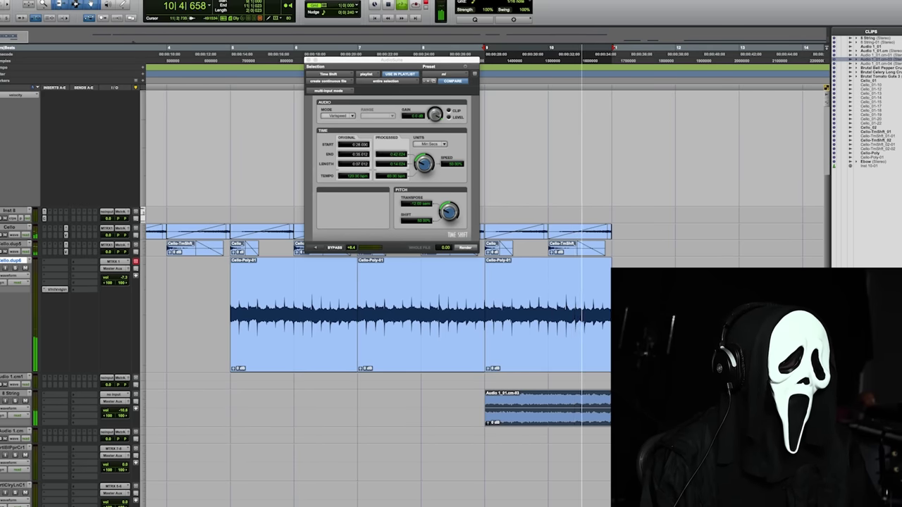
{"action": "key", "text": "ctrl+bracketleft"}
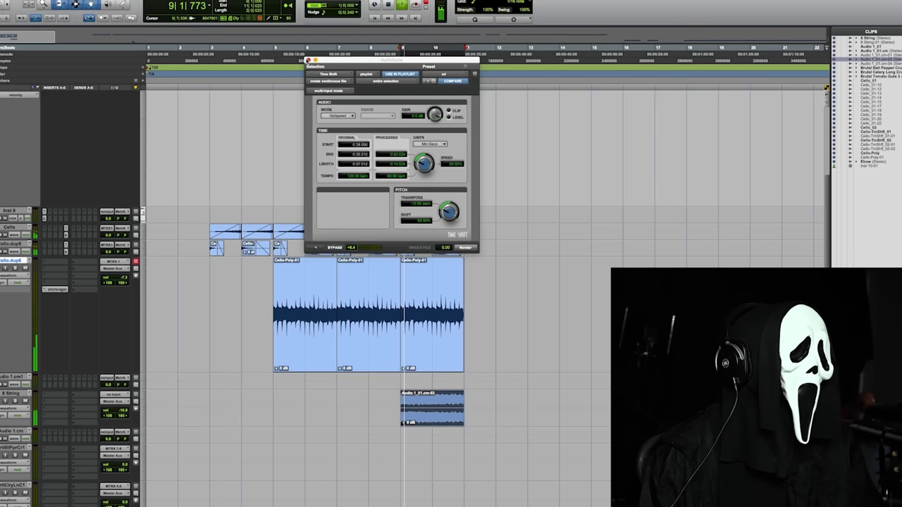
Zoom and scroll around the repeated Cello-Poly-01 clips to review the arrangement.
{"action": "key", "text": "ctrl+bracketright"}
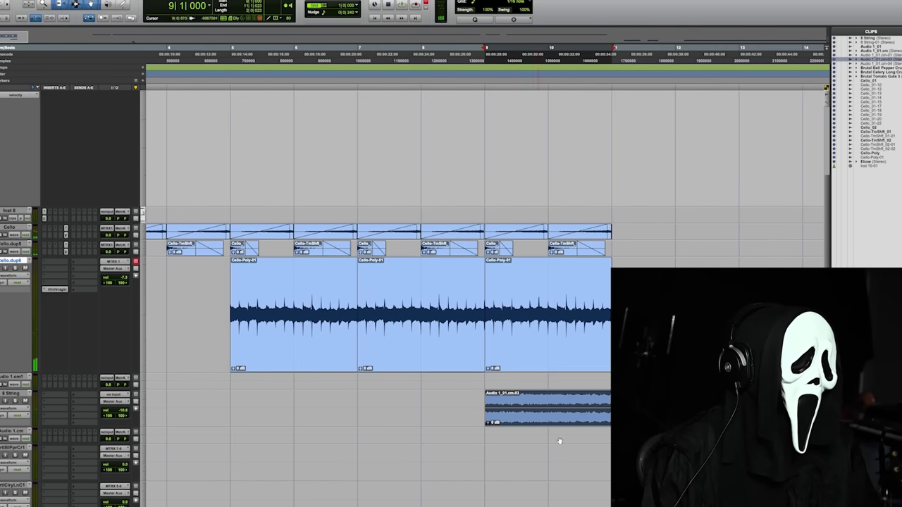
{"action": "key", "text": "ctrl+bracketleft"}
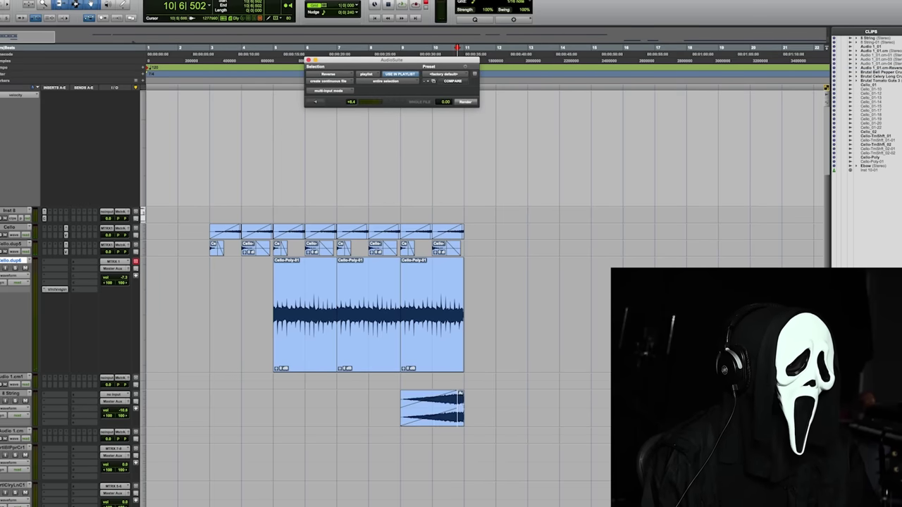
{"action": "scroll", "coordinate": [457, 399], "scroll_direction": "up", "scroll_amount": 2}
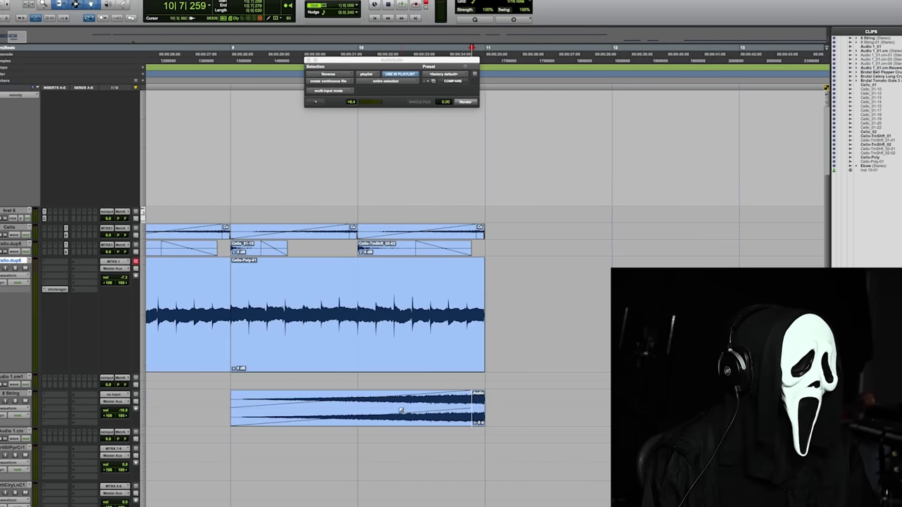
{"action": "scroll", "coordinate": [402, 410], "scroll_direction": "down", "scroll_amount": 2}
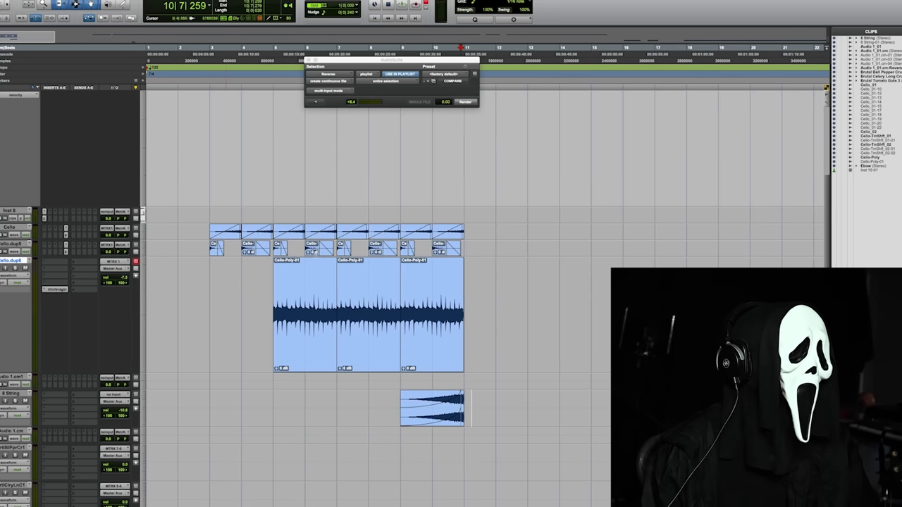
{"action": "key", "text": "r"}
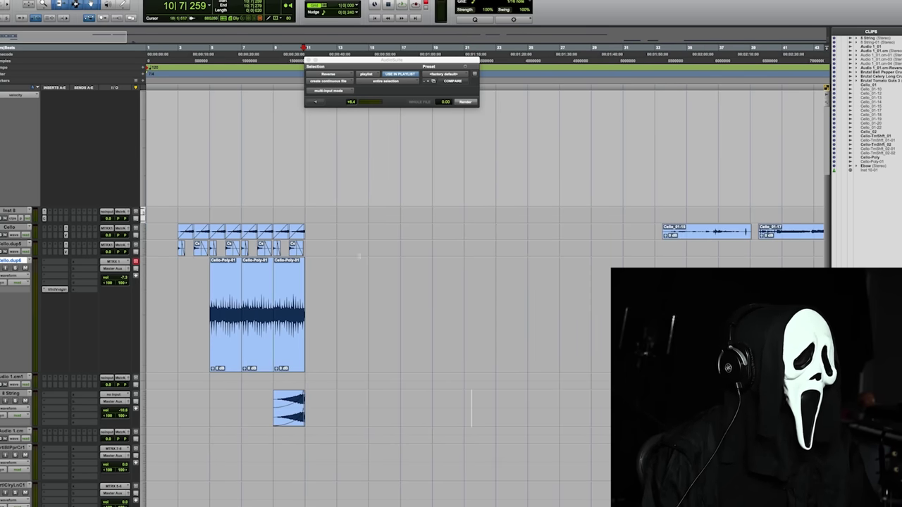
{"action": "scroll", "coordinate": [346, 273], "scroll_direction": "up", "scroll_amount": 1}
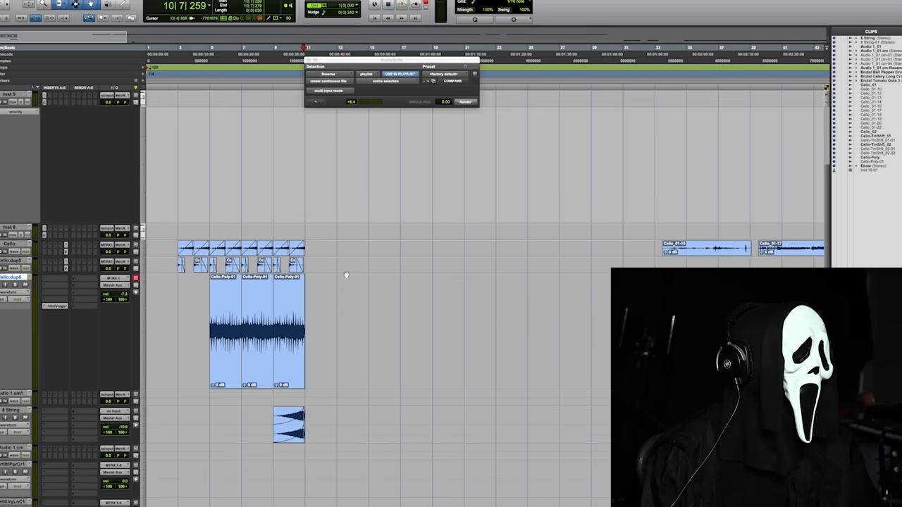
{"action": "scroll", "coordinate": [347, 275], "scroll_direction": "up", "scroll_amount": 3}
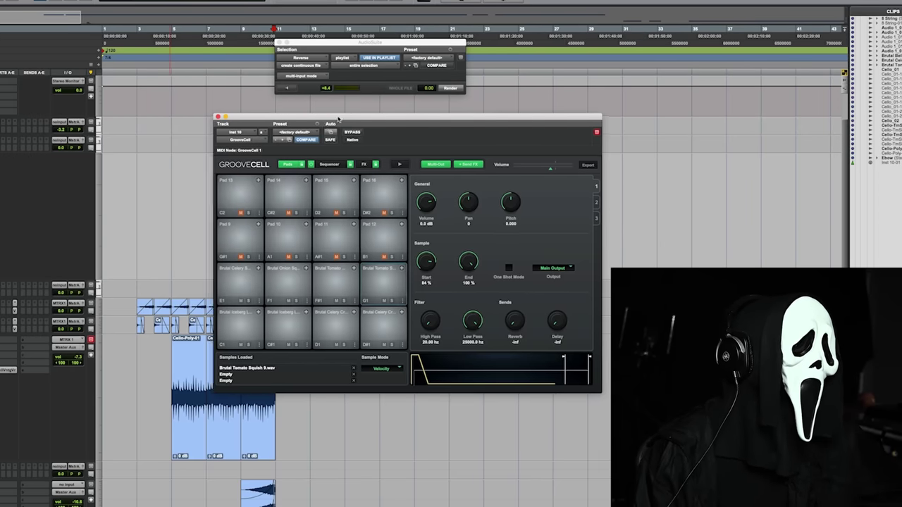
Duplicate the Inst 9-01 MIDI clip into four copies and consolidate them into Inst 10-02.
{"action": "left_click_drag", "start_coordinate": [329, 120], "coordinate": [495, 135]}
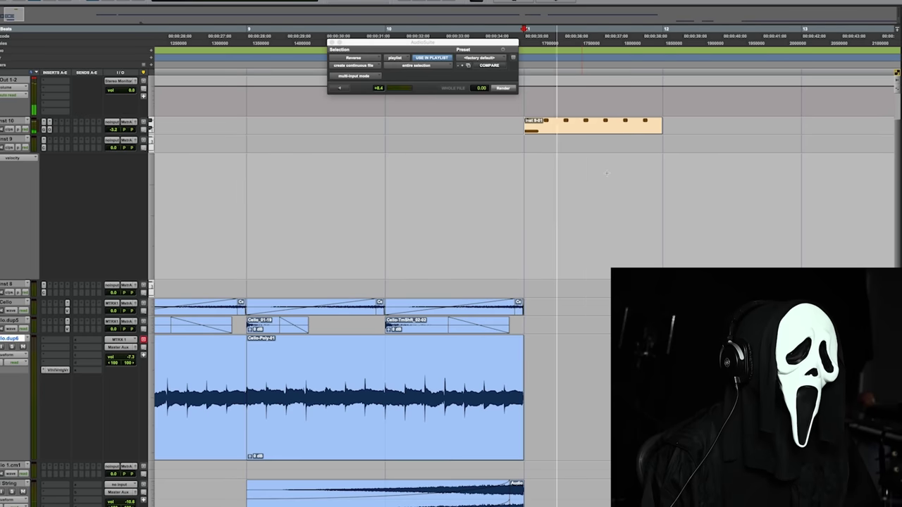
{"action": "left_click", "coordinate": [589, 131]}
{"action": "key", "text": "ctrl+d"}
{"action": "key", "text": "ctrl+bracketleft"}
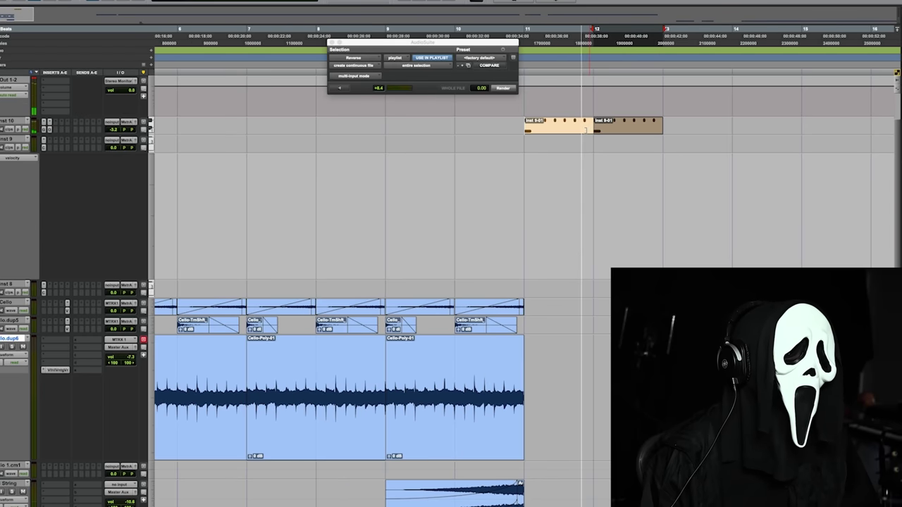
{"action": "left_click", "coordinate": [586, 130], "text": "shift"}
{"action": "key", "text": "ctrl+d"}
{"action": "key", "text": "ctrl+bracketleft"}
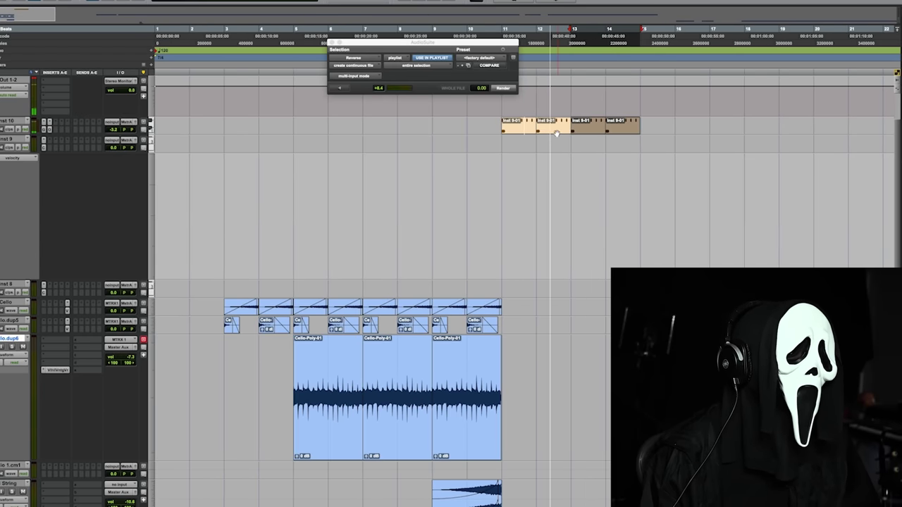
{"action": "left_click", "coordinate": [521, 129], "text": "shift"}
{"action": "key", "text": "alt+shift+3"}
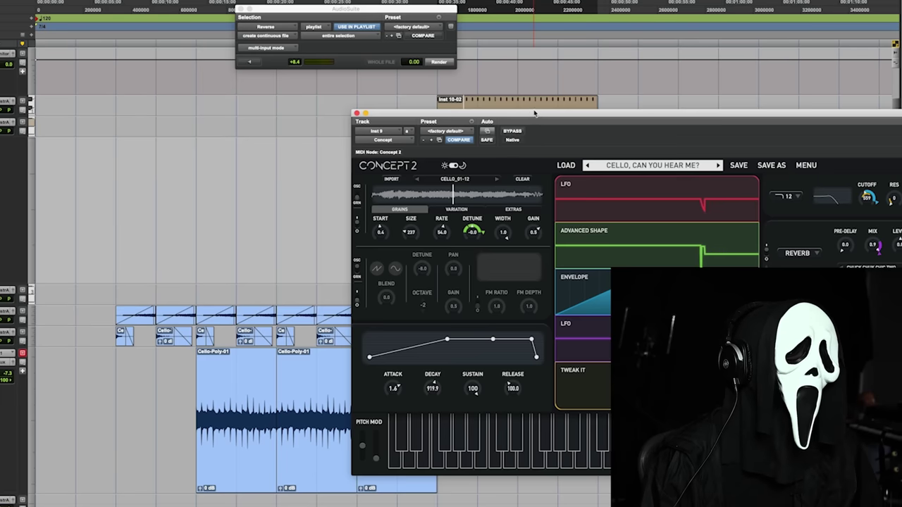
Shift the Concept 2 window left, zoom out, enlarge track heights, then close Concept 2.
{"action": "left_click_drag", "start_coordinate": [534, 113], "coordinate": [275, 95]}
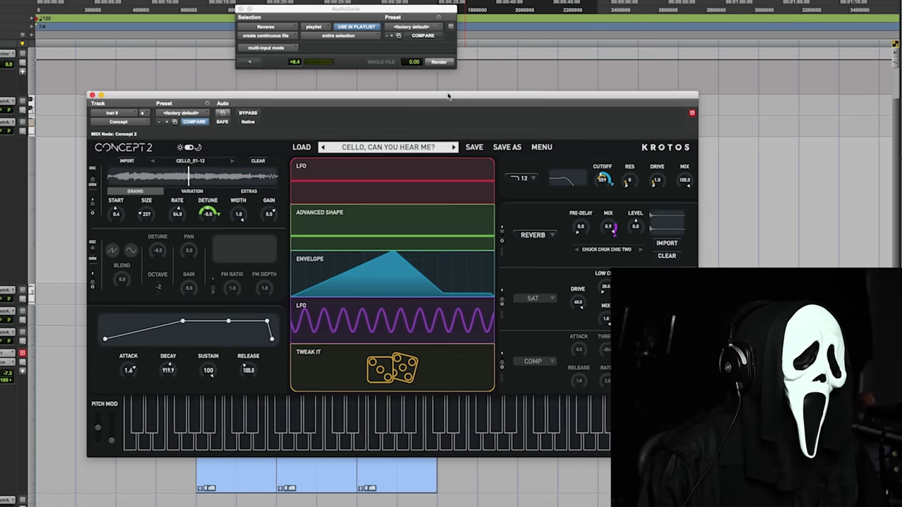
{"action": "left_click_drag", "start_coordinate": [465, 89], "coordinate": [394, 86]}
{"action": "key", "text": "r"}
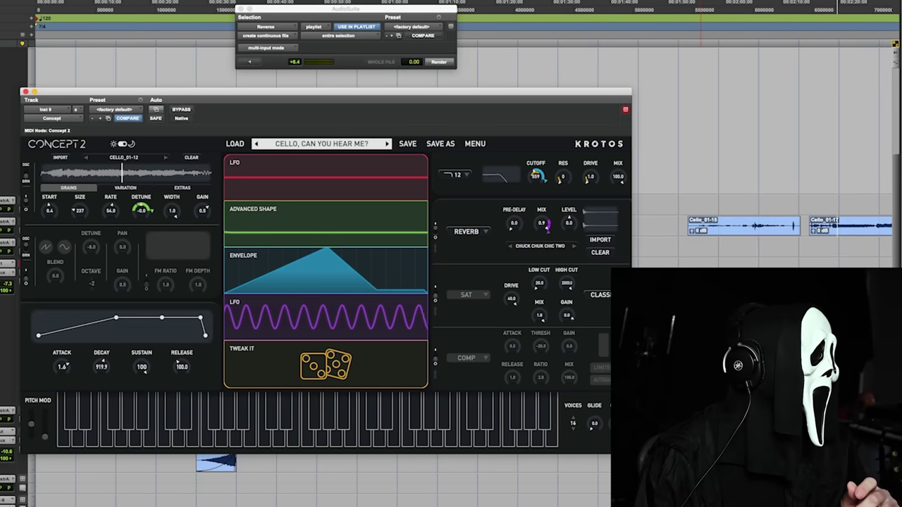
{"action": "key", "text": "ctrl+Up"}
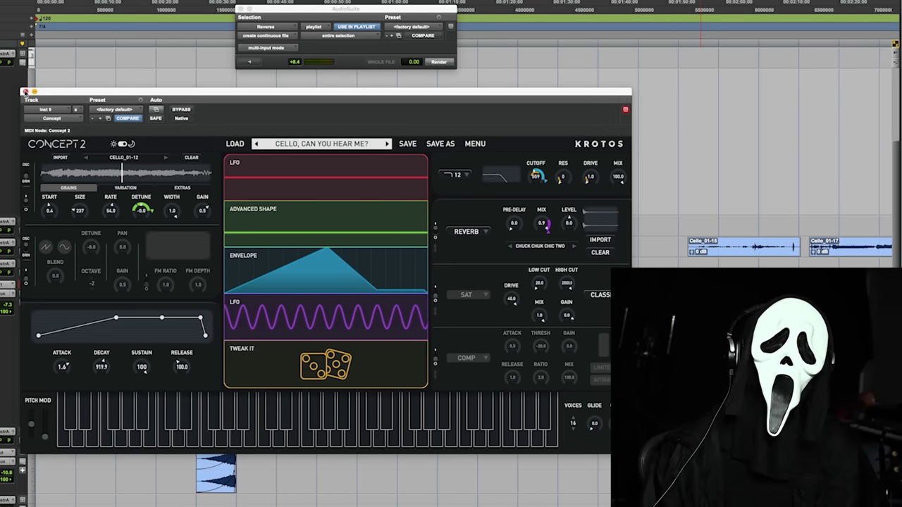
{"action": "left_click", "coordinate": [25, 92]}
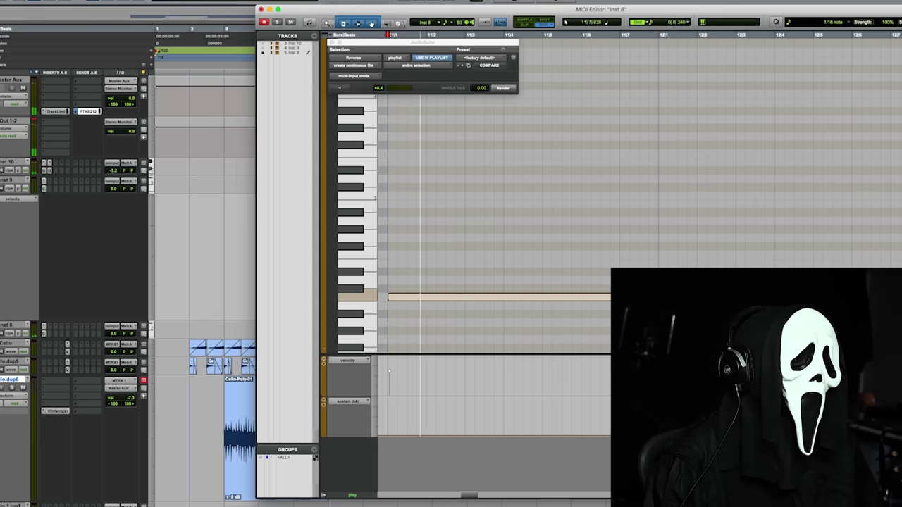
Copy the last section of Cello-Poly-01 one bar later and audition from bar 11.
{"action": "key", "text": "super+w"}
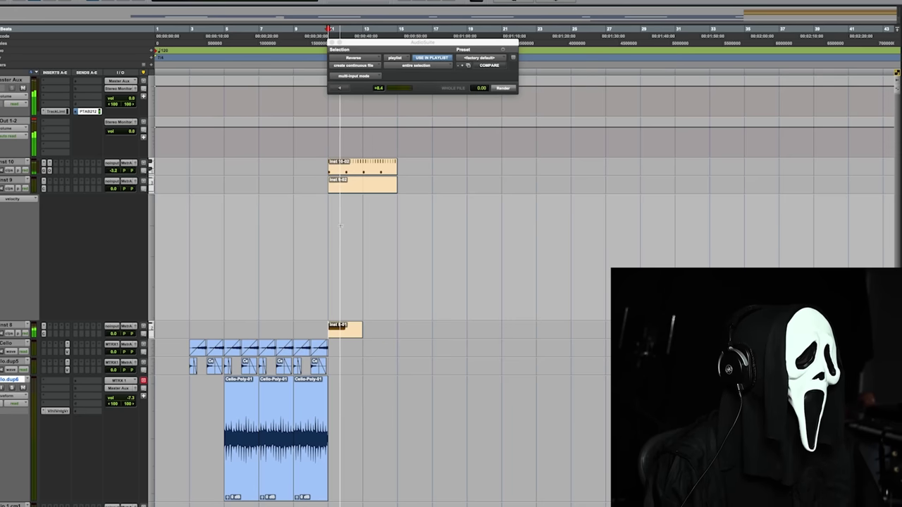
{"action": "key", "text": "super+bracketright"}
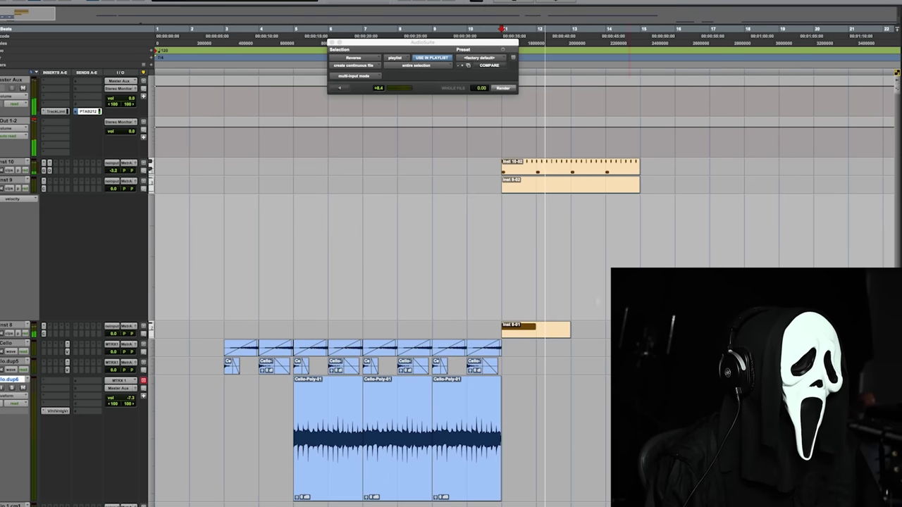
{"action": "scroll", "coordinate": [516, 389], "scroll_direction": "down", "scroll_amount": 2}
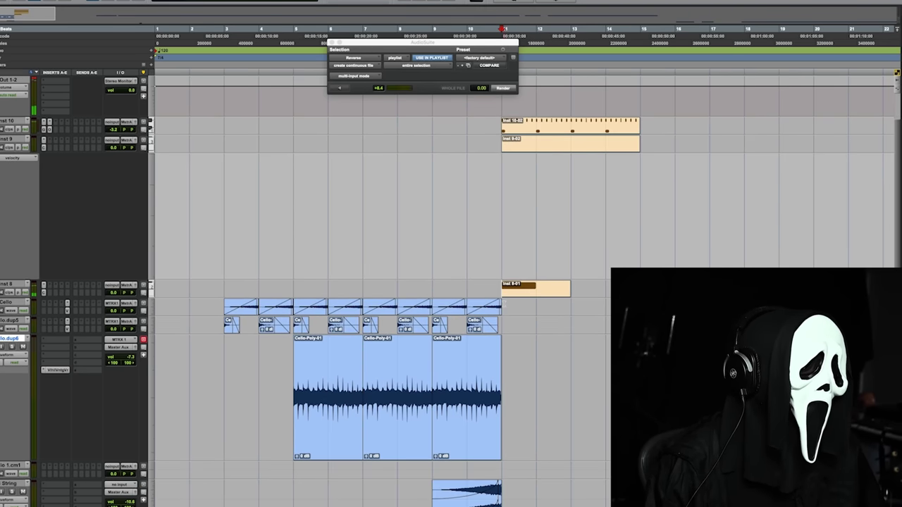
{"action": "left_click_drag", "start_coordinate": [504, 303], "coordinate": [447, 396]}
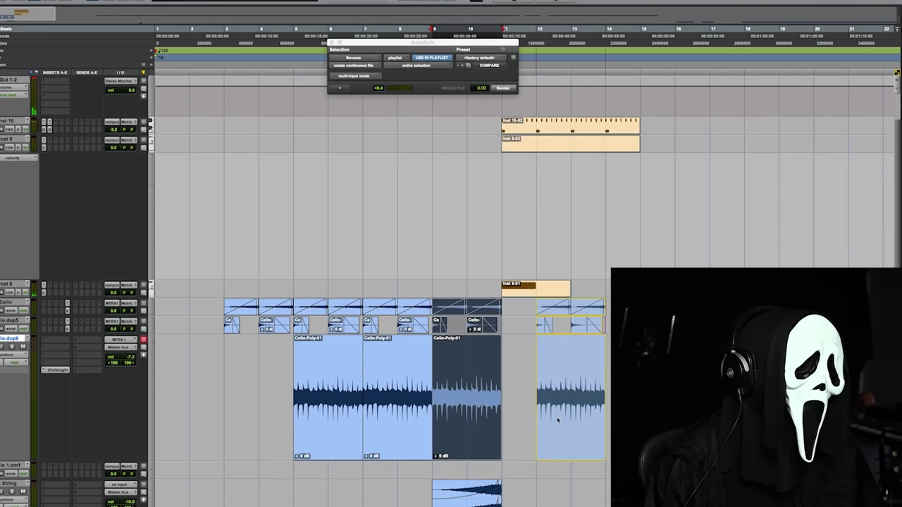
{"action": "mouse_move", "coordinate": [445, 432]}
{"action": "left_mouse_down"}
{"action": "mouse_move", "coordinate": [532, 440]}
{"action": "mouse_move", "coordinate": [602, 428]}
{"action": "mouse_move", "coordinate": [594, 406]}
{"action": "left_mouse_up"}
{"action": "left_click", "coordinate": [502, 179]}
{"action": "key", "text": "space"}
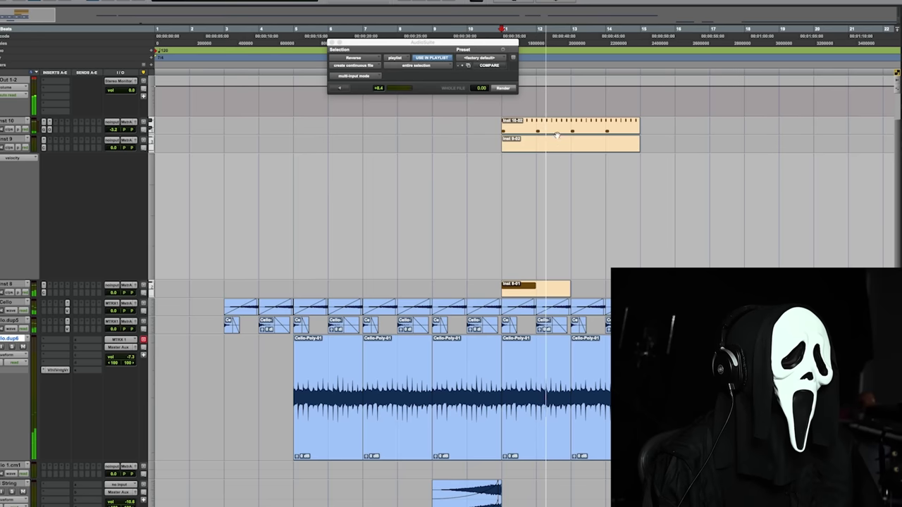
Duplicate the Inst 8-01 MIDI clip directly after the original.
{"action": "key", "text": "shift+Tab"}
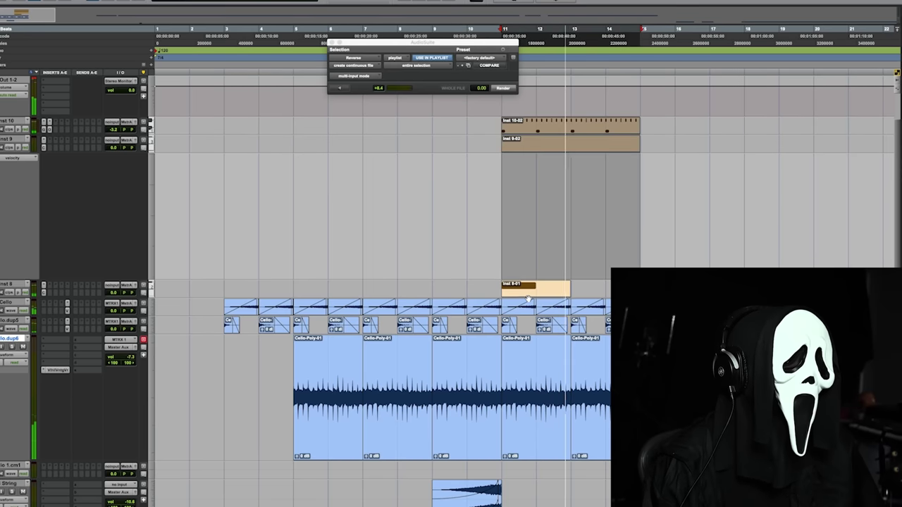
{"action": "left_click", "coordinate": [527, 299]}
{"action": "left_click", "coordinate": [585, 245]}
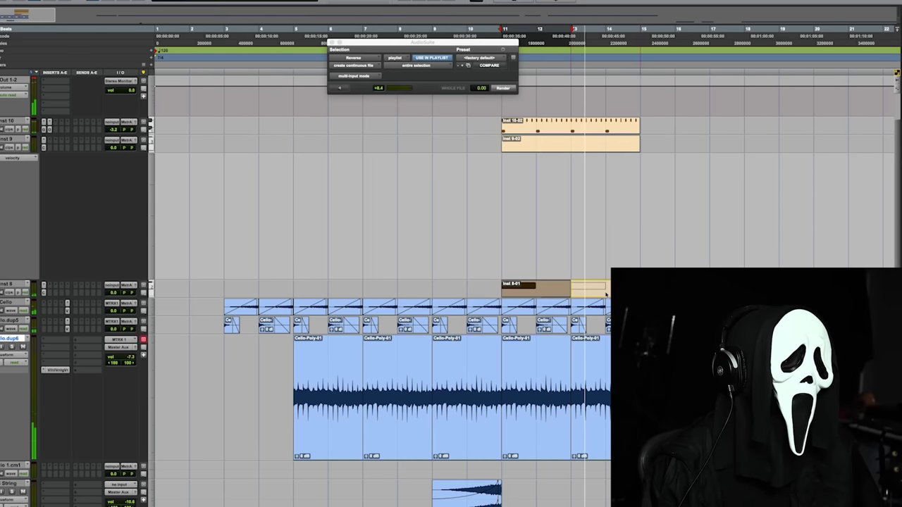
{"action": "left_click_drag", "start_coordinate": [535, 290], "coordinate": [604, 292]}
{"action": "key", "text": "r"}
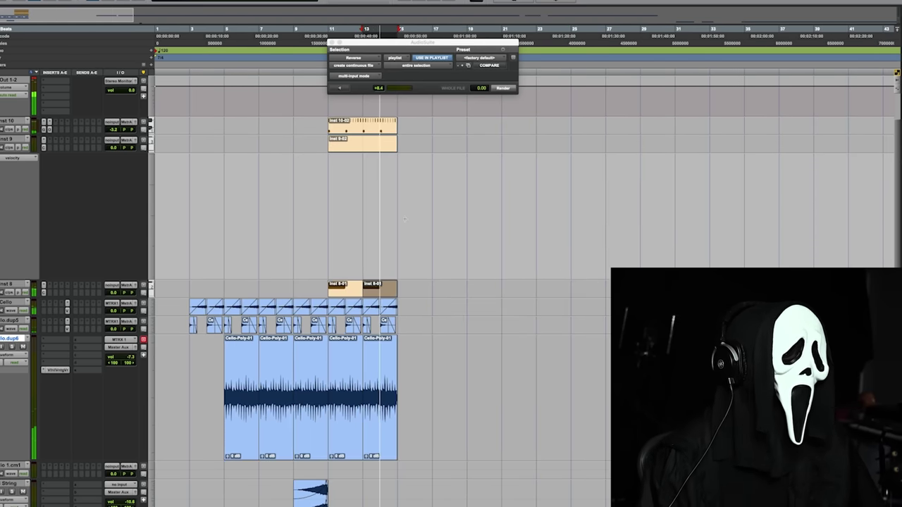
{"action": "key", "text": "t"}
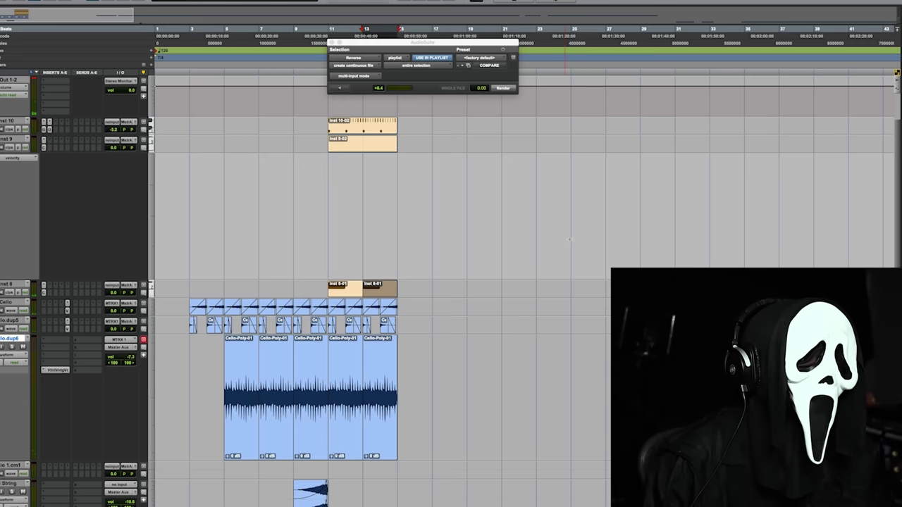
{"action": "key", "text": "ctrl+bracketleft"}
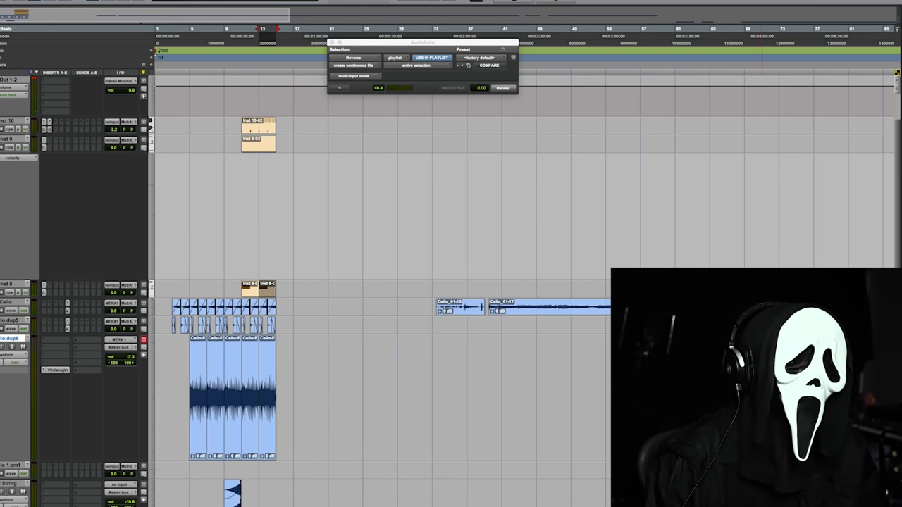
Zoom across the session to the later cello takes and select the small Cello_01-12 clip.
{"action": "key", "text": "ctrl+bracketleft"}
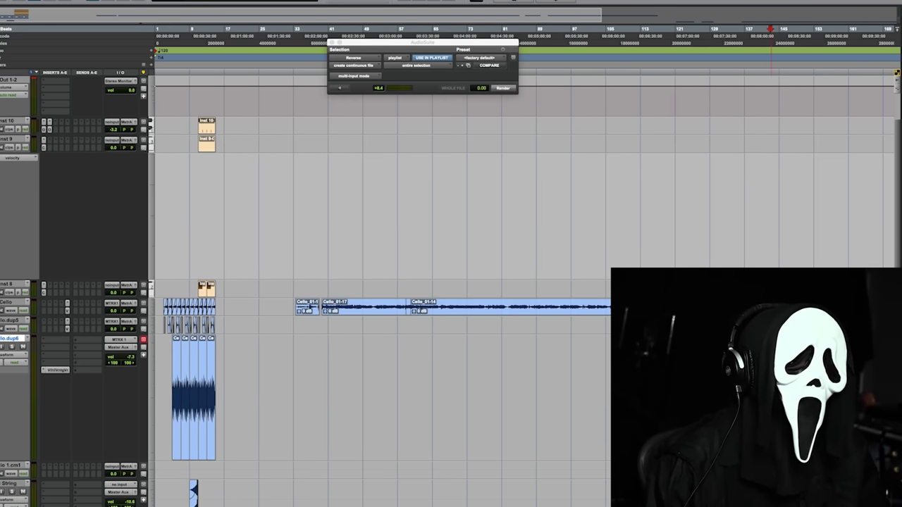
{"action": "key", "text": "ctrl+bracketleft"}
{"action": "key", "text": "ctrl+bracketright"}
{"action": "key", "text": "ctrl+bracketright"}
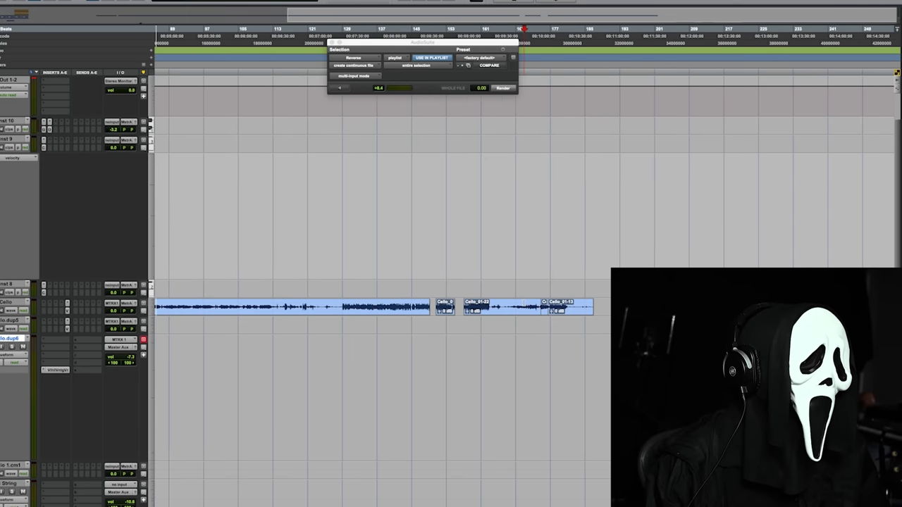
{"action": "key", "text": "ctrl+bracketright"}
{"action": "key", "text": "ctrl+bracketright"}
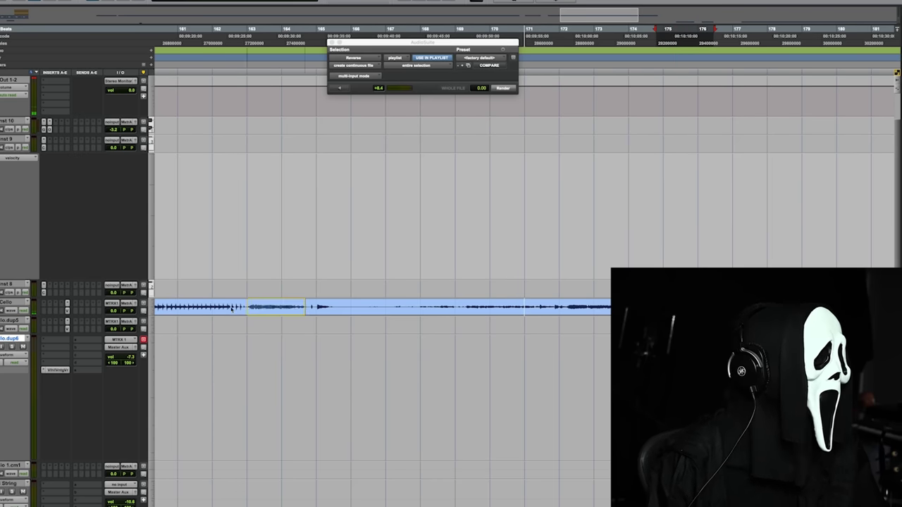
{"action": "scroll", "coordinate": [232, 308], "scroll_direction": "left", "scroll_amount": 10}
{"action": "scroll", "coordinate": [352, 313], "scroll_direction": "left", "scroll_amount": 10}
{"action": "scroll", "coordinate": [458, 320], "scroll_direction": "left", "scroll_amount": 10}
{"action": "scroll", "coordinate": [556, 328], "scroll_direction": "left", "scroll_amount": 10}
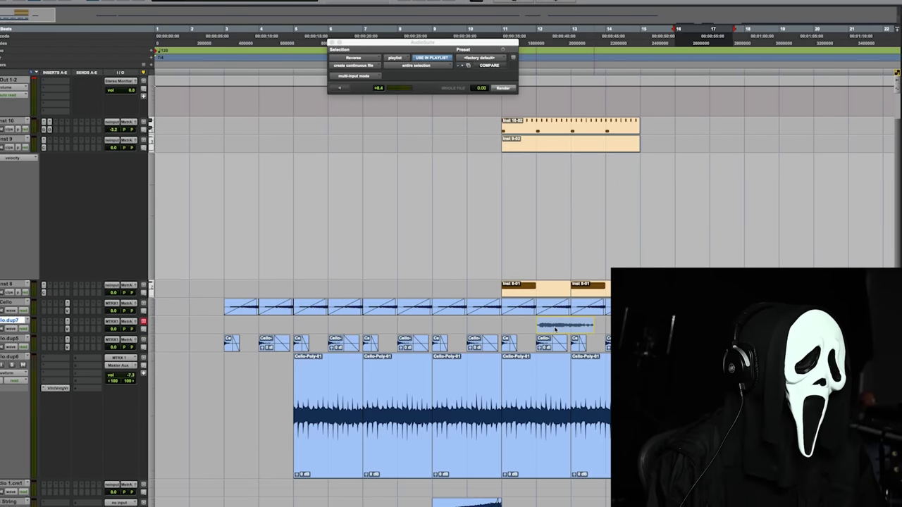
{"action": "left_click", "coordinate": [555, 328]}
Audition from bar 11, then duplicate the reversed cello clip right after itself.
{"action": "key", "text": "e"}
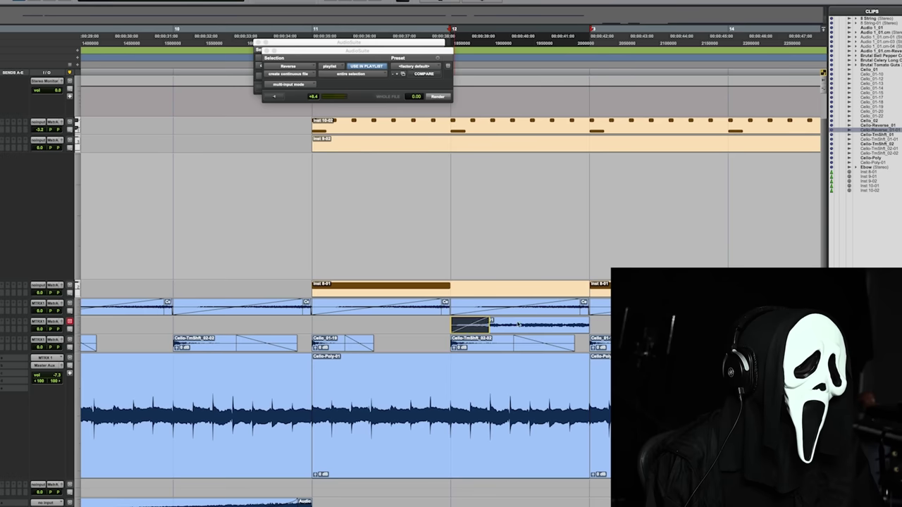
{"action": "left_click", "coordinate": [322, 324]}
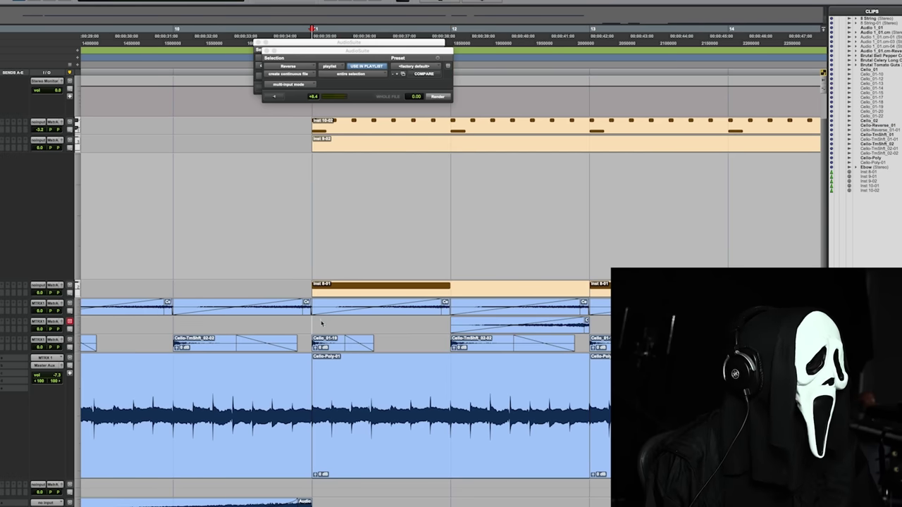
{"action": "key", "text": "space"}
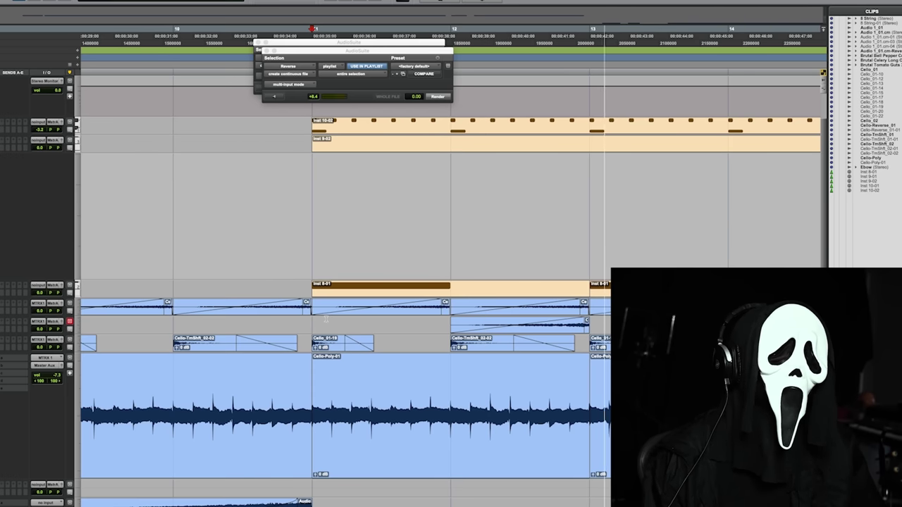
{"action": "key", "text": "r"}
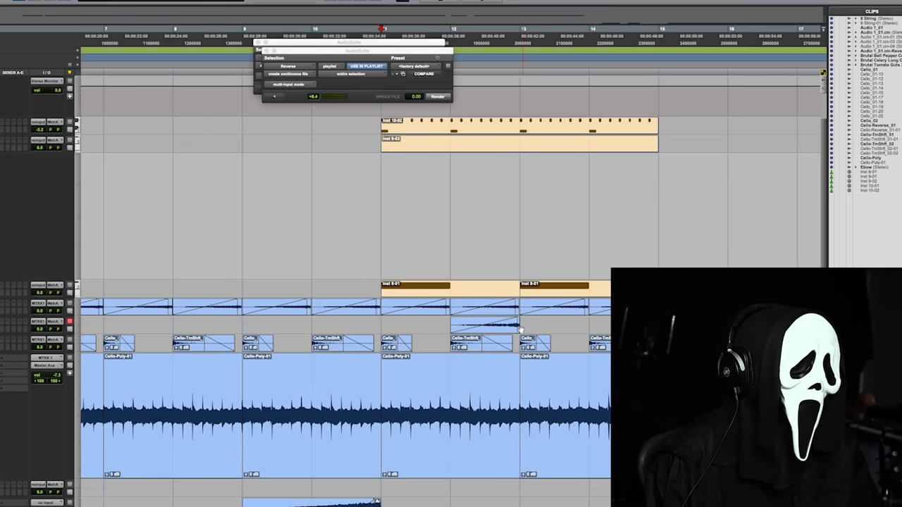
{"action": "left_click", "coordinate": [518, 328]}
{"action": "key", "text": "ctrl+d"}
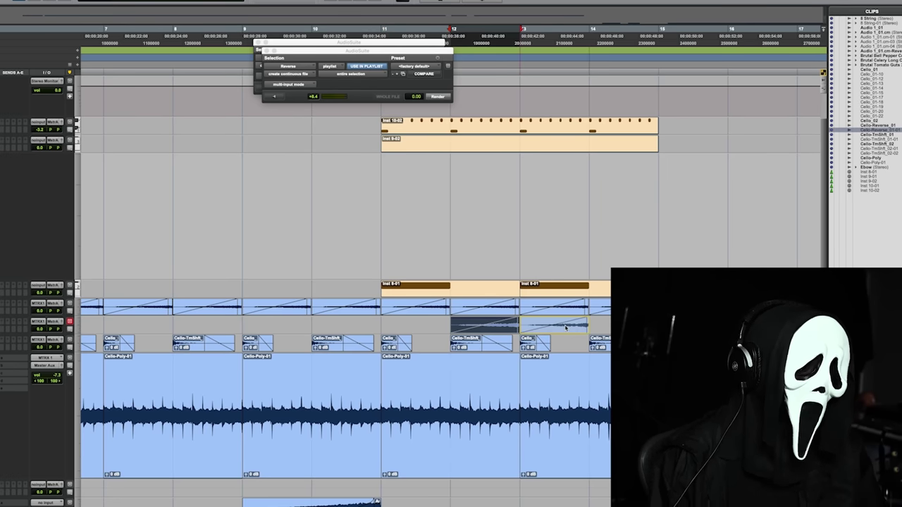
Render the copied clip with Time Shift transposed -12 semitones and play it back.
{"action": "key", "text": "ctrl+alt+t"}
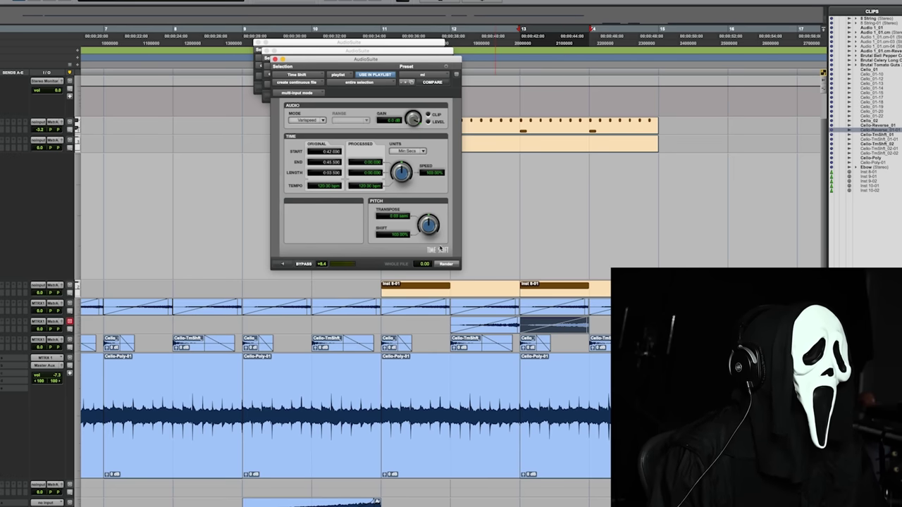
{"action": "type", "text": "-12"}
{"action": "key", "text": "Return"}
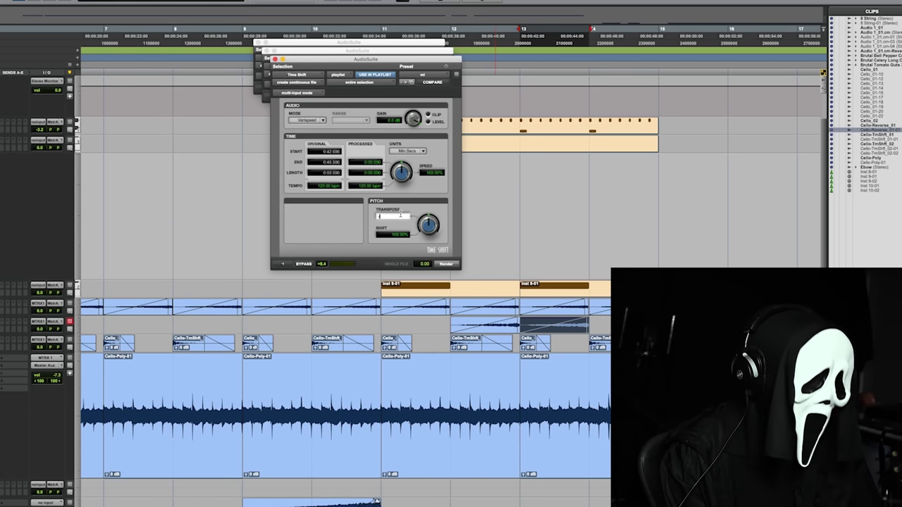
{"action": "left_click", "coordinate": [446, 264]}
{"action": "key", "text": "space"}
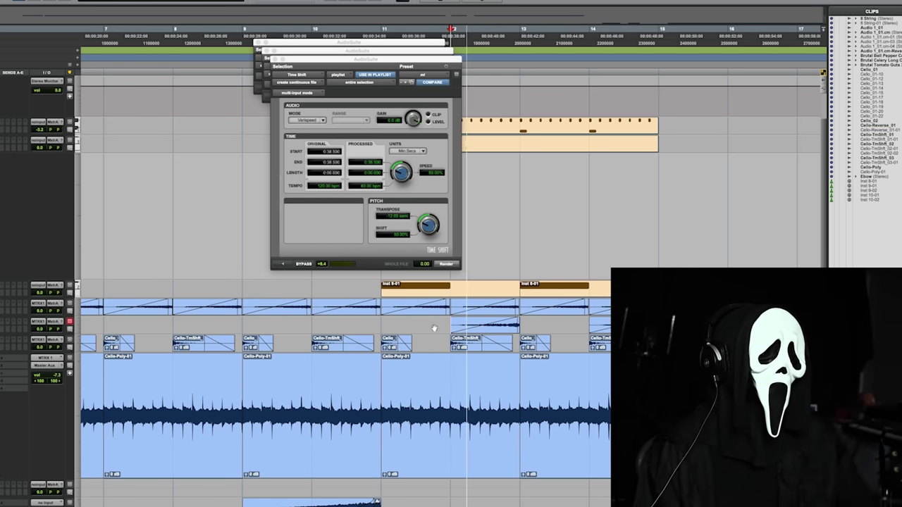
{"action": "left_click", "coordinate": [590, 323]}
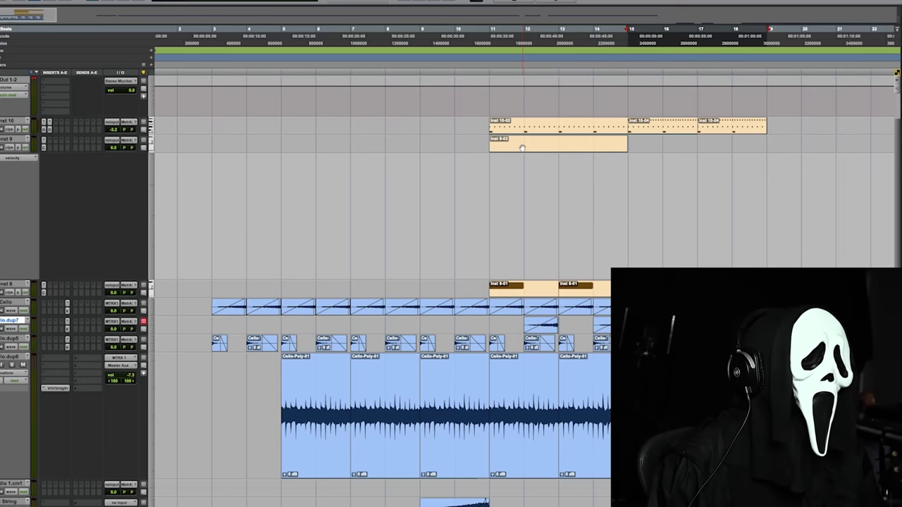
{"action": "double_click", "coordinate": [522, 148]}
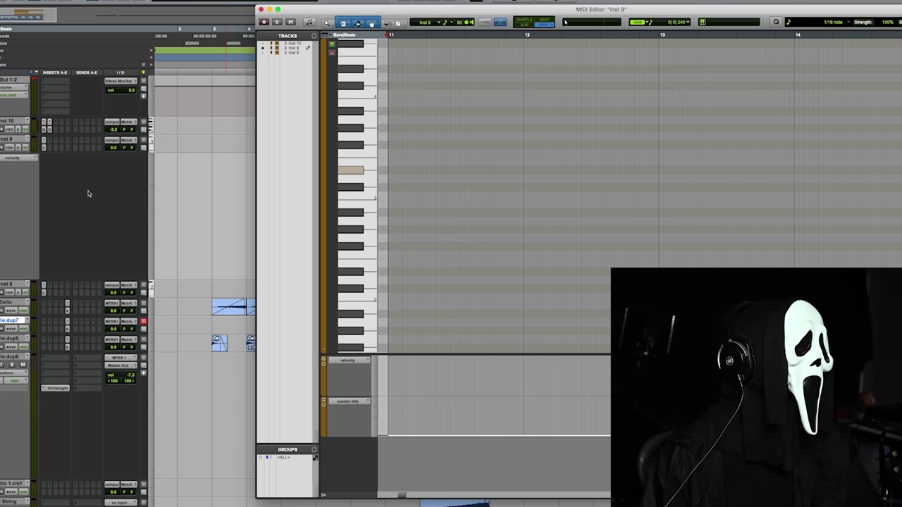
{"action": "key", "text": "super+w"}
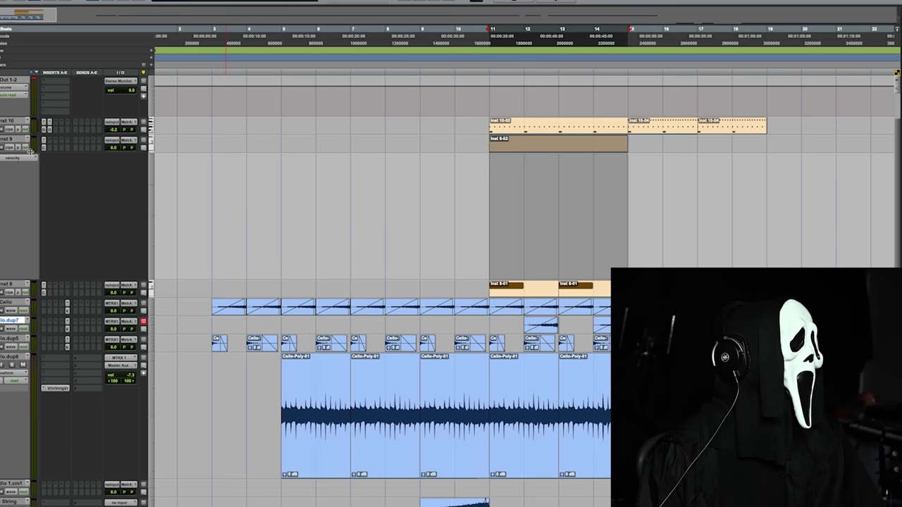
{"action": "left_click", "coordinate": [49, 141]}
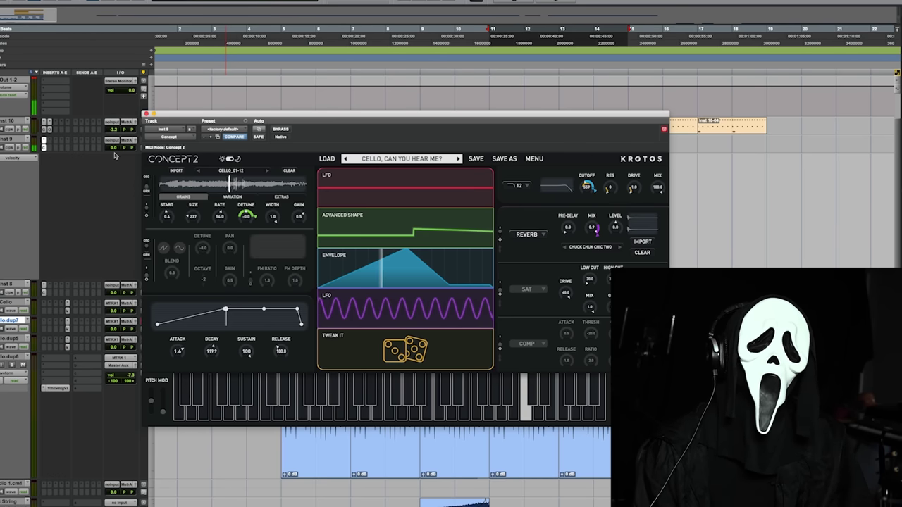
{"action": "left_click", "coordinate": [374, 234]}
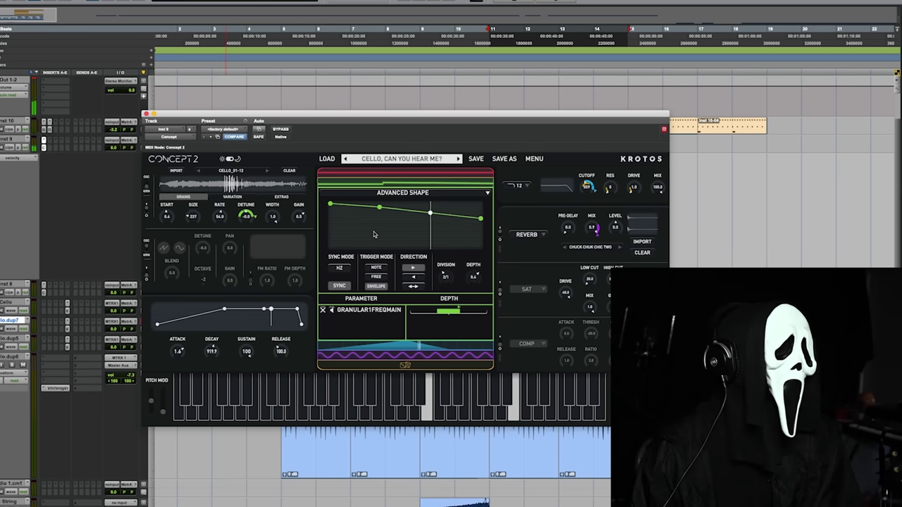
{"action": "left_click", "coordinate": [146, 113]}
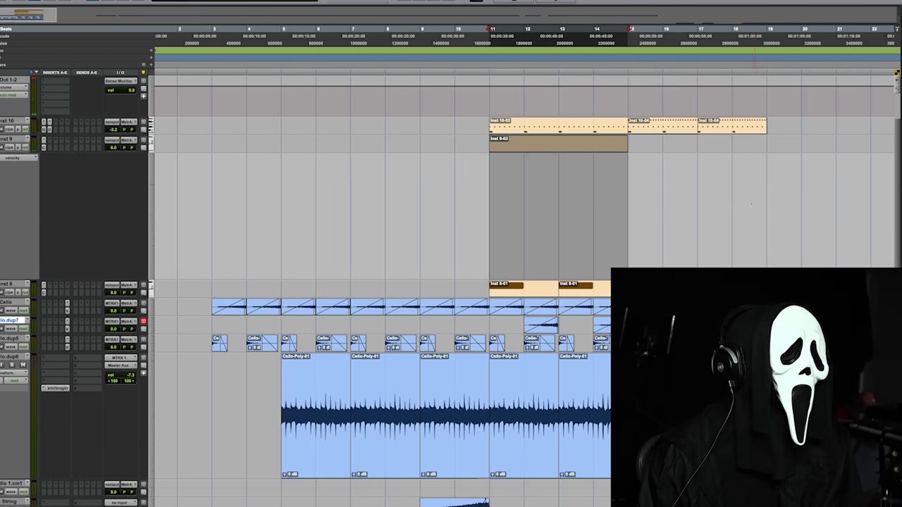
{"action": "left_click", "coordinate": [723, 185]}
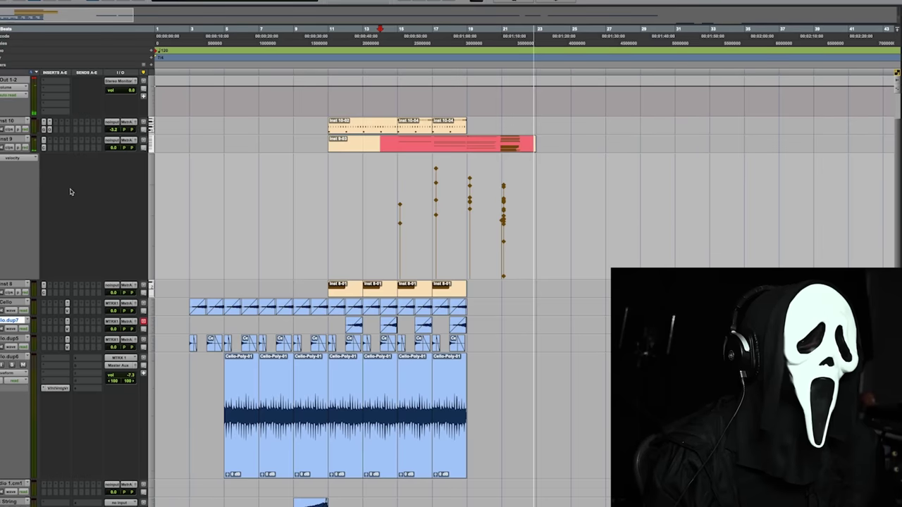
Render Cello-TmShft_04 an octave down as Cello-TmShft_05 and place a copy later.
{"action": "key", "text": "ctrl+z"}
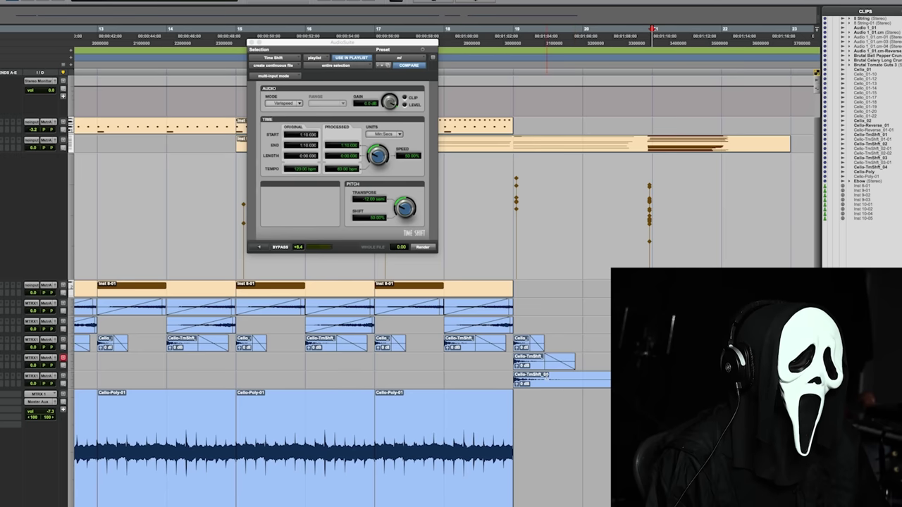
{"action": "left_click", "coordinate": [547, 384]}
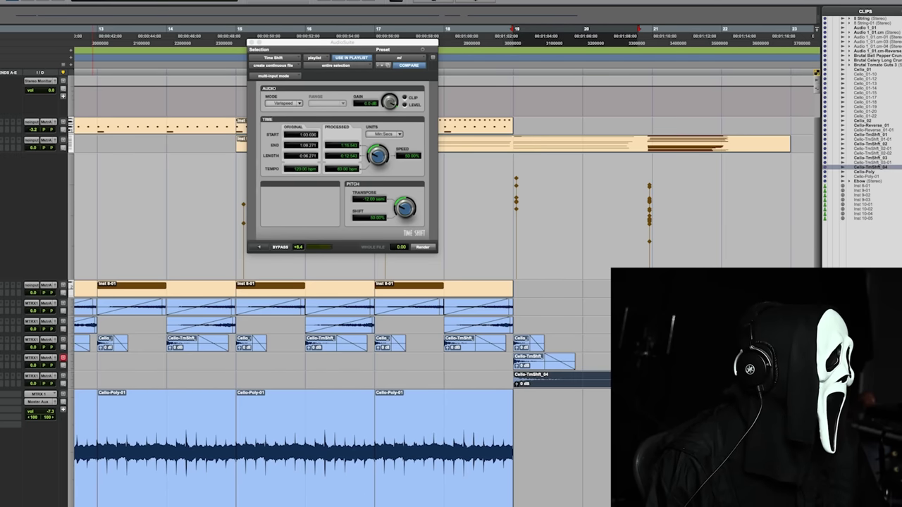
{"action": "key", "text": "space"}
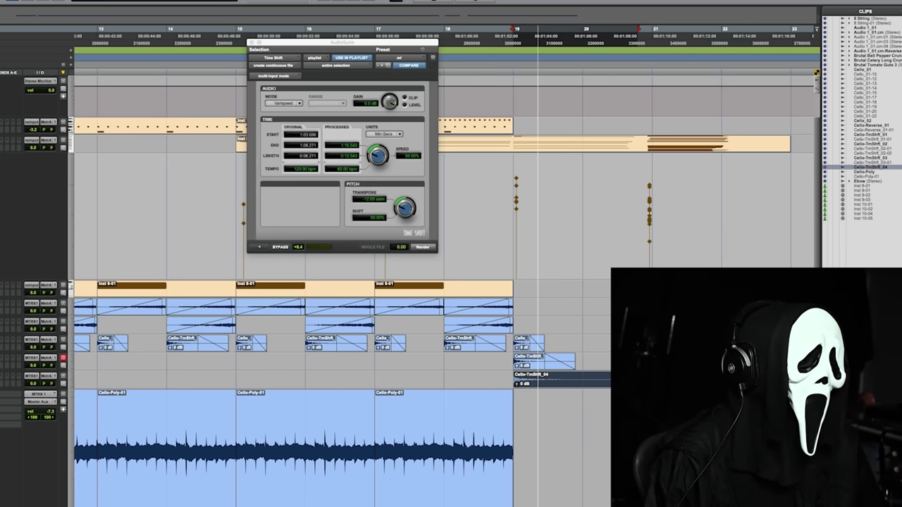
{"action": "left_click", "coordinate": [421, 248]}
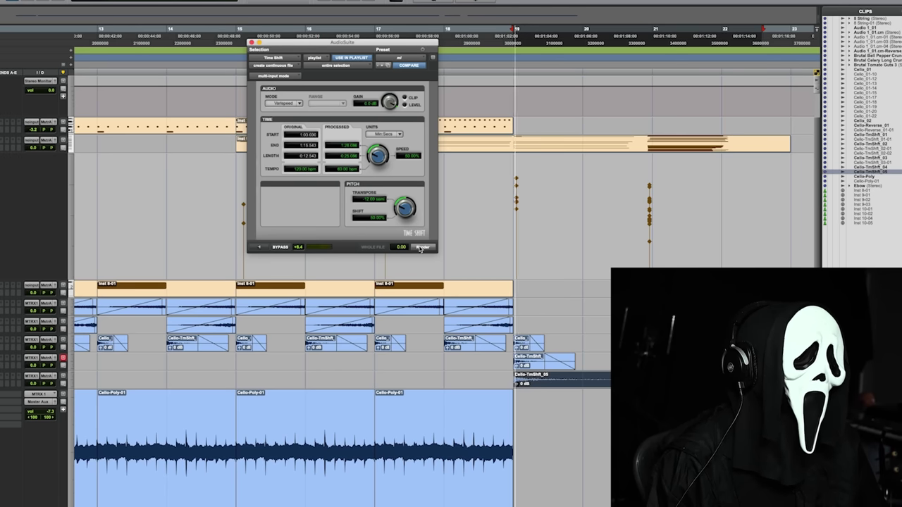
{"action": "key", "text": "r"}
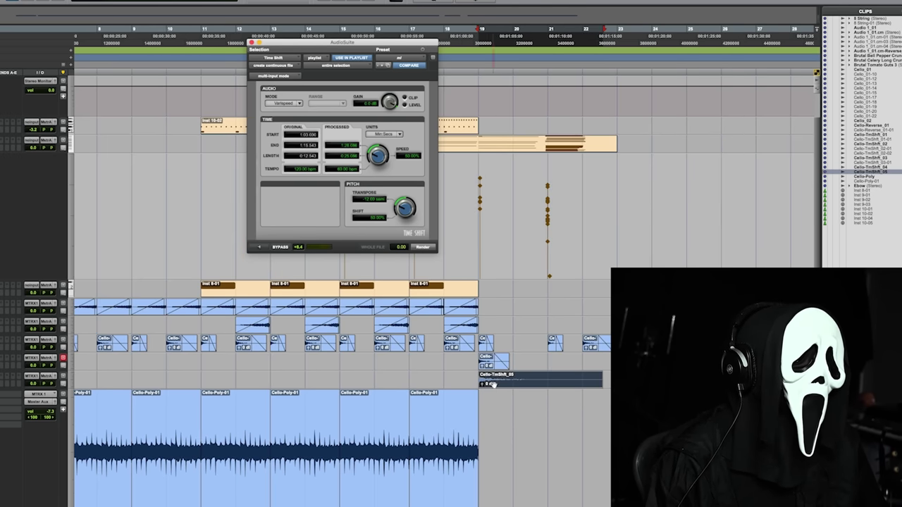
{"action": "left_click_drag", "start_coordinate": [493, 385], "coordinate": [605, 384]}
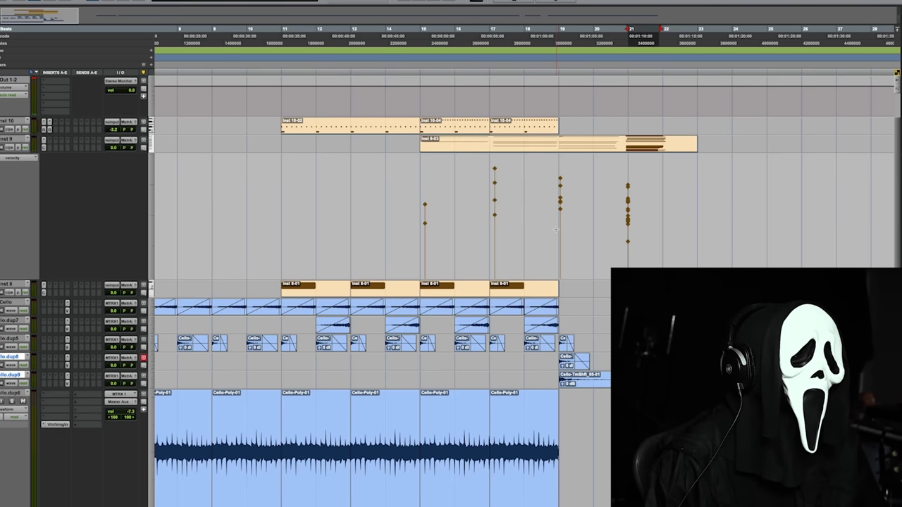
Copy the Inst 10, Inst 9 and Inst 8-01 clips further along the timeline.
{"action": "key", "text": "space"}
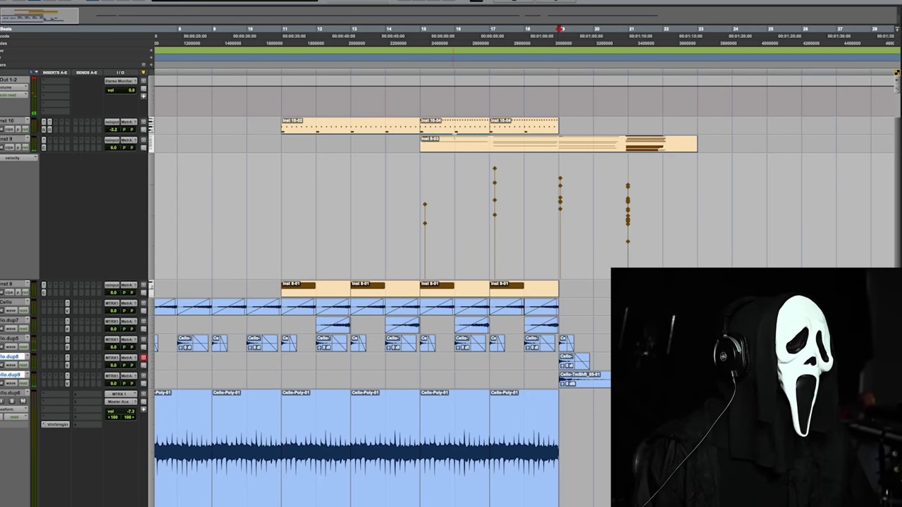
{"action": "left_click_drag", "start_coordinate": [440, 127], "coordinate": [710, 131]}
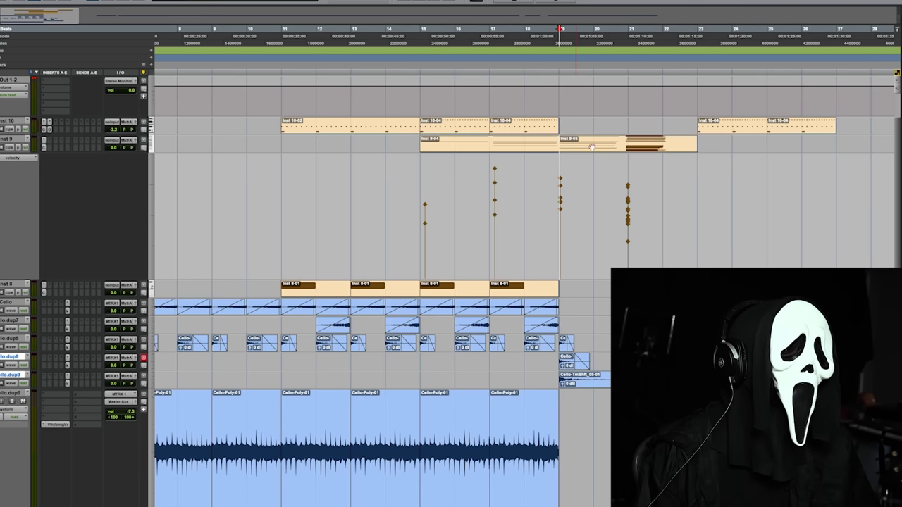
{"action": "left_click_drag", "start_coordinate": [591, 147], "coordinate": [731, 147]}
{"action": "left_click_drag", "start_coordinate": [512, 288], "coordinate": [824, 288]}
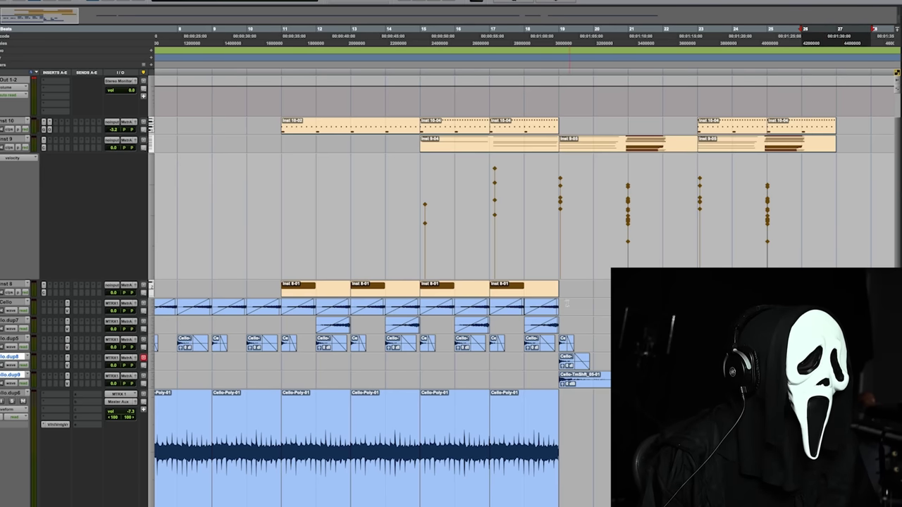
Select and duplicate cello ranges on the lower tracks into the following bars.
{"action": "left_click_drag", "start_coordinate": [567, 303], "coordinate": [501, 326]}
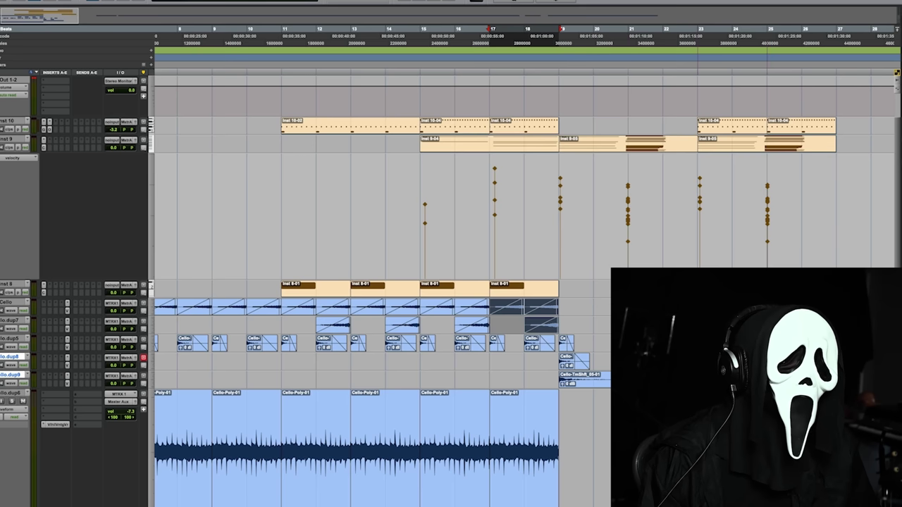
{"action": "left_click_drag", "start_coordinate": [521, 311], "coordinate": [801, 311]}
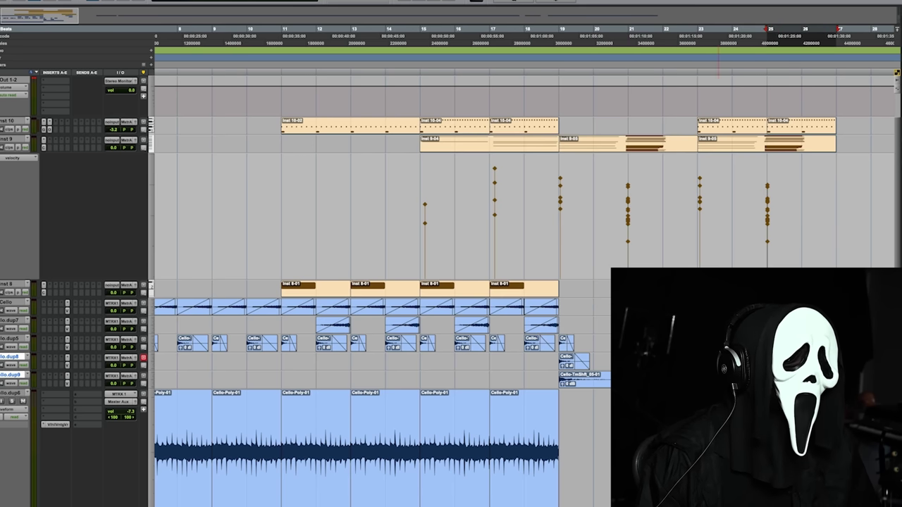
{"action": "left_click_drag", "start_coordinate": [701, 343], "coordinate": [558, 403]}
{"action": "key", "text": "ctrl+d"}
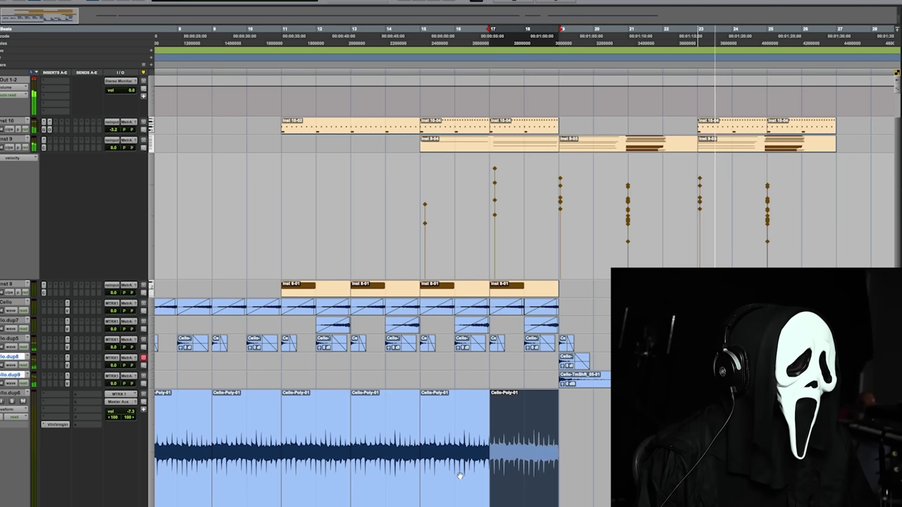
{"action": "left_click_drag", "start_coordinate": [533, 452], "coordinate": [453, 475]}
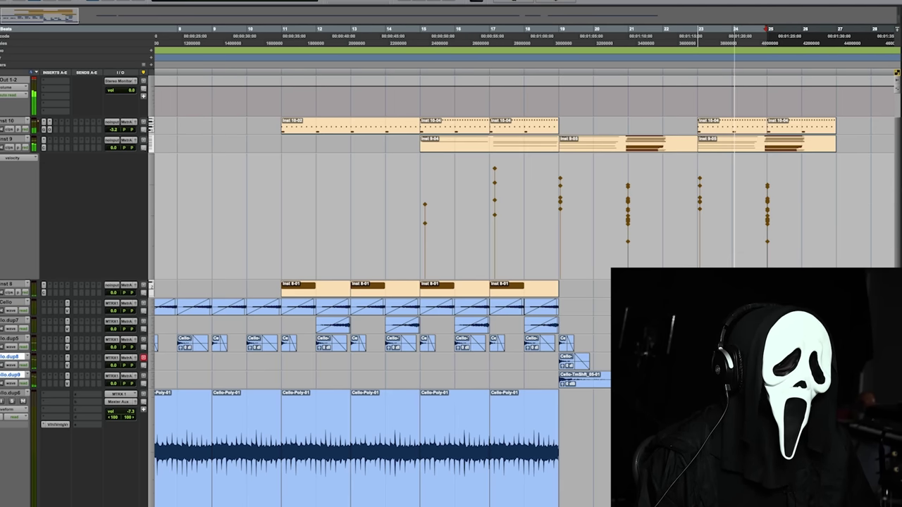
{"action": "key", "text": "r"}
{"action": "key", "text": "t"}
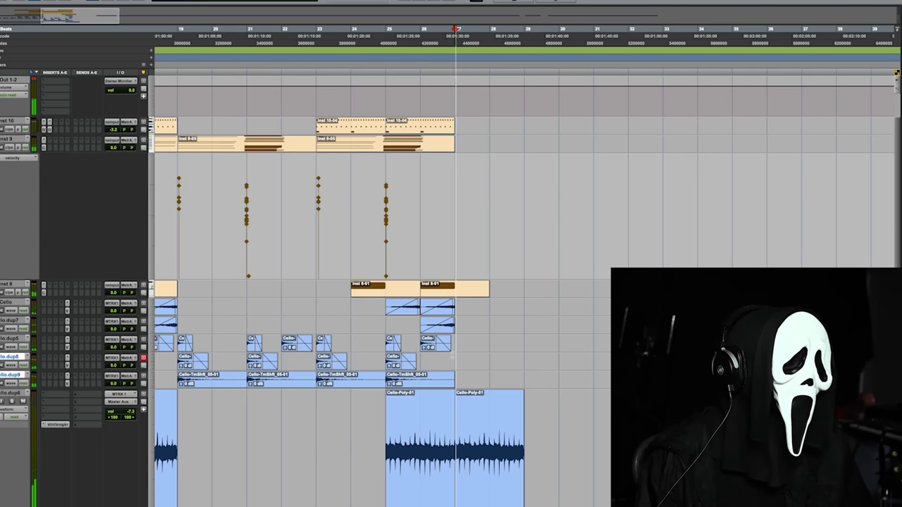
{"action": "key", "text": "ctrl+bracketright"}
{"action": "key", "text": "ctrl+bracketright"}
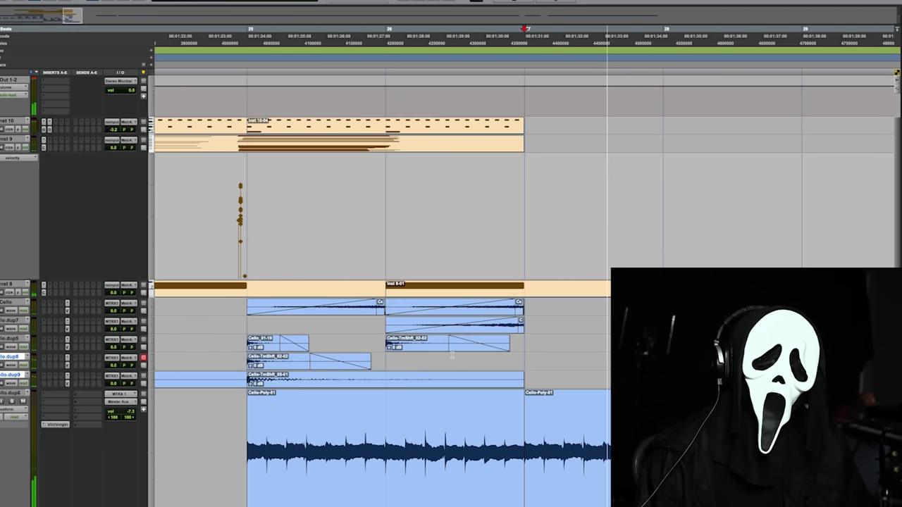
{"action": "key", "text": "ctrl+bracketleft"}
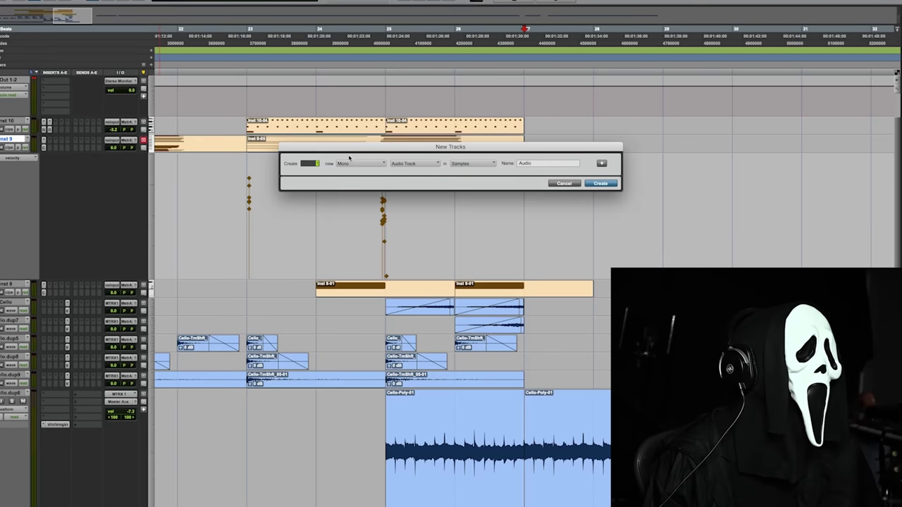
Create a new stereo Instrument track.
{"action": "left_click", "coordinate": [368, 166]}
{"action": "left_click", "coordinate": [417, 164]}
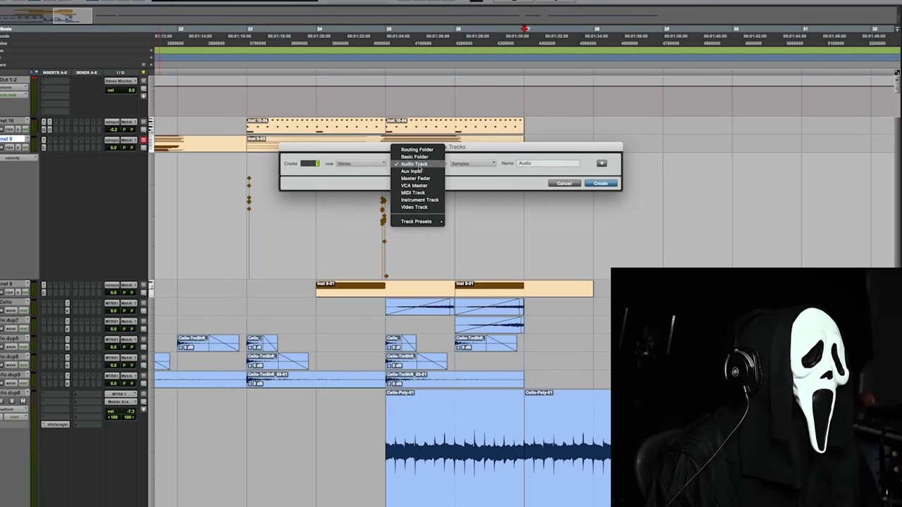
{"action": "left_click", "coordinate": [434, 200]}
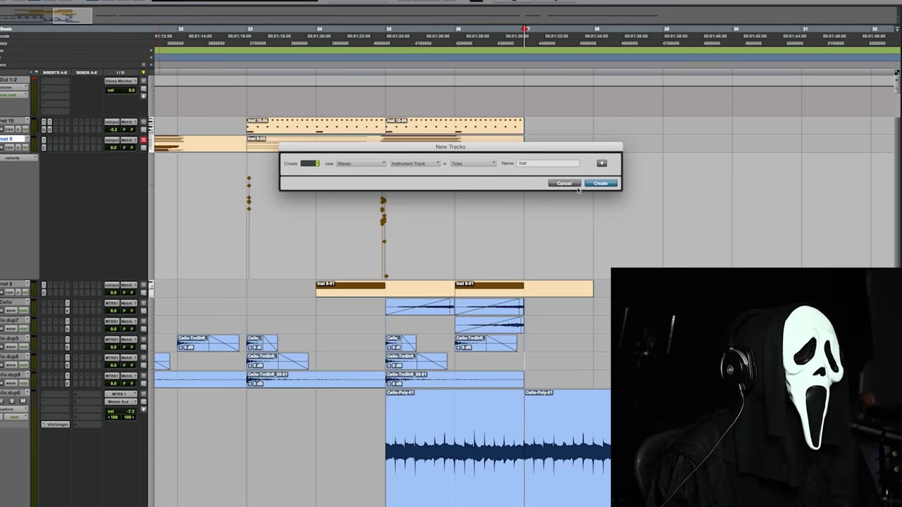
{"action": "key", "text": "Return"}
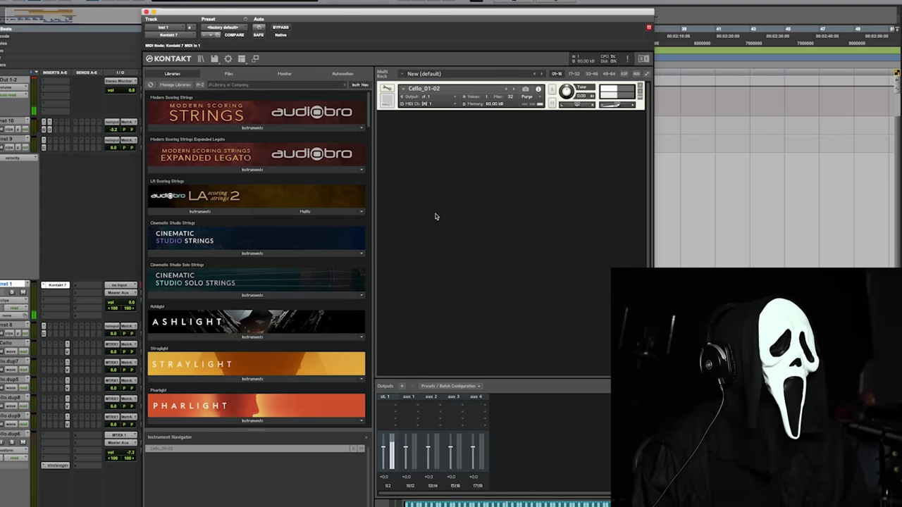
Enter the Kontakt cello's Edit Mode and view its Mapping and Wave editors.
{"action": "left_click", "coordinate": [387, 88]}
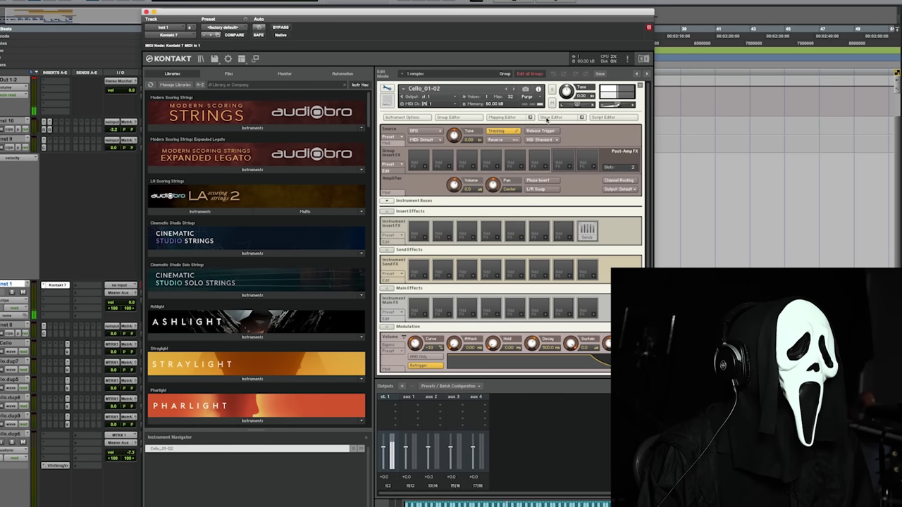
{"action": "left_click", "coordinate": [507, 118]}
{"action": "left_click", "coordinate": [550, 119]}
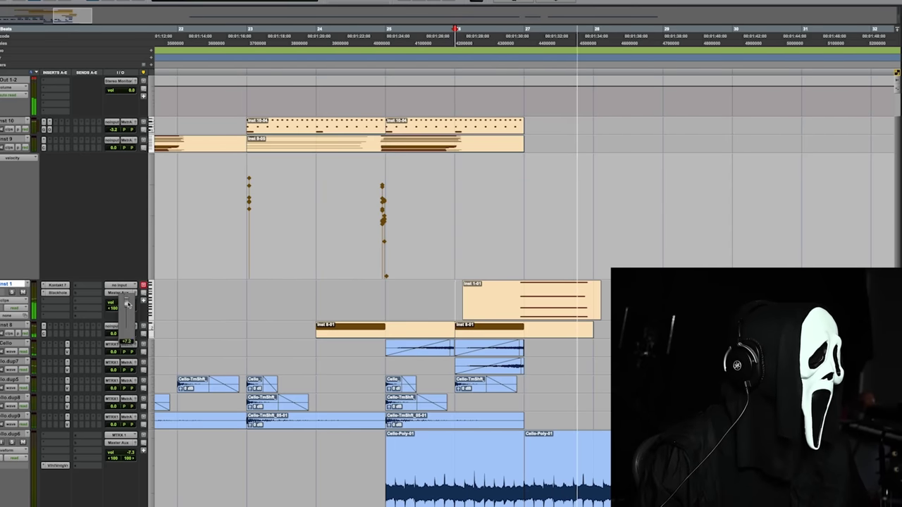
Duplicate the Inst 1-01 chord clip after itself and open it in the MIDI Editor.
{"action": "left_click", "coordinate": [535, 315]}
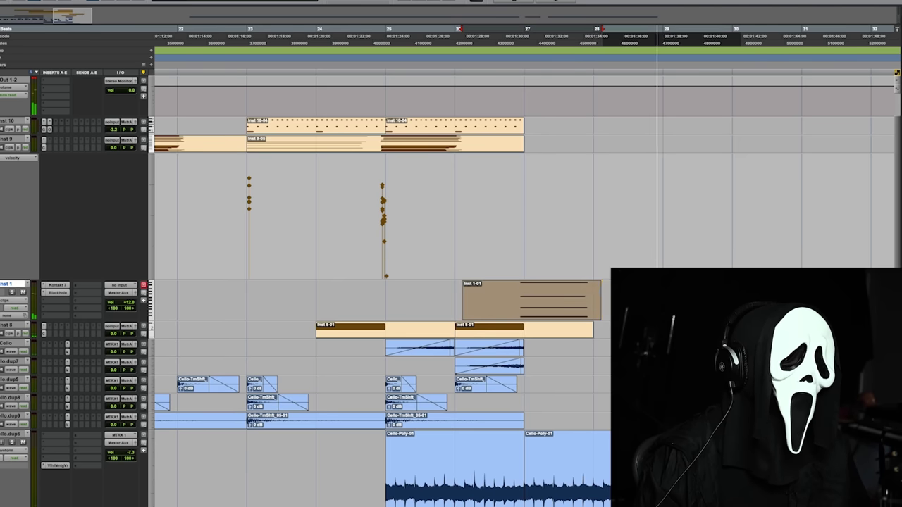
{"action": "key", "text": "ctrl+d"}
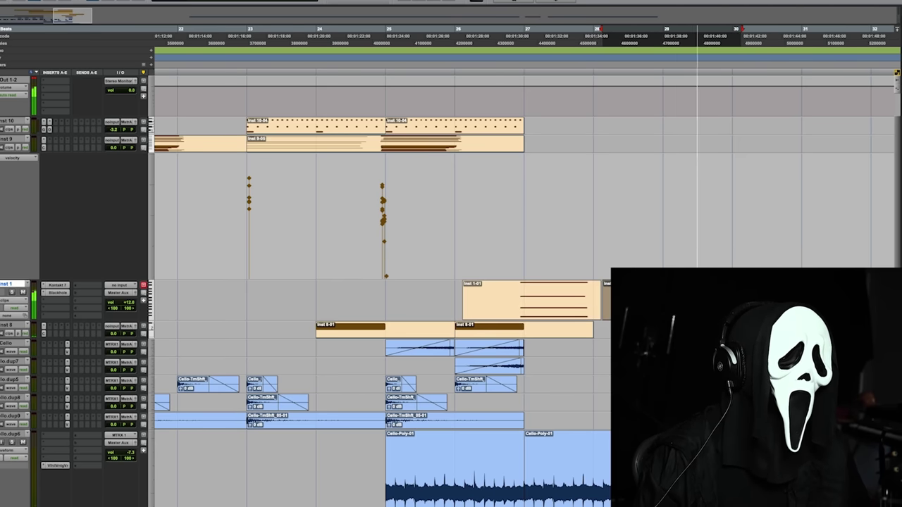
{"action": "key", "text": "ctrl+equal"}
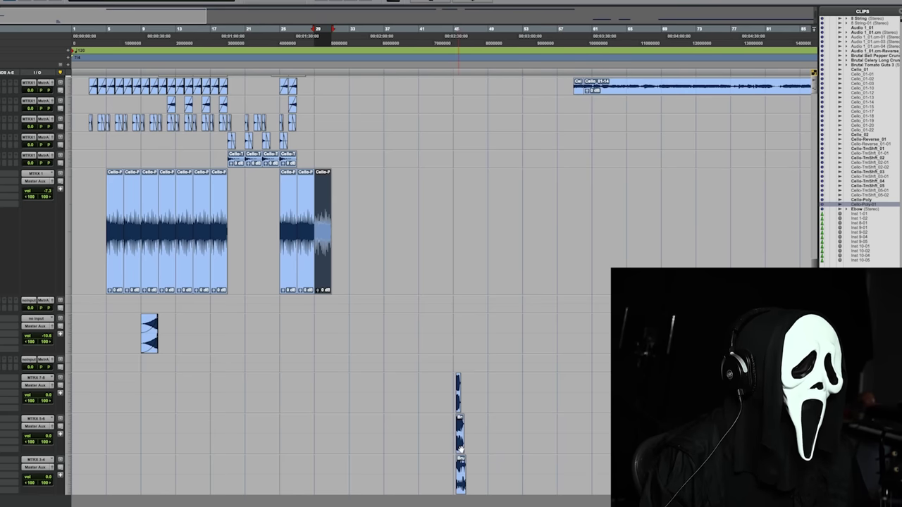
Split a short slice from the Brutal Celery Long Crunch clip onto the track above.
{"action": "left_click_drag", "start_coordinate": [460, 447], "coordinate": [375, 441]}
{"action": "key", "text": "ctrl+bracketright"}
{"action": "key", "text": "ctrl+bracketright"}
{"action": "key", "text": "ctrl+bracketright"}
{"action": "key", "text": "ctrl+bracketright"}
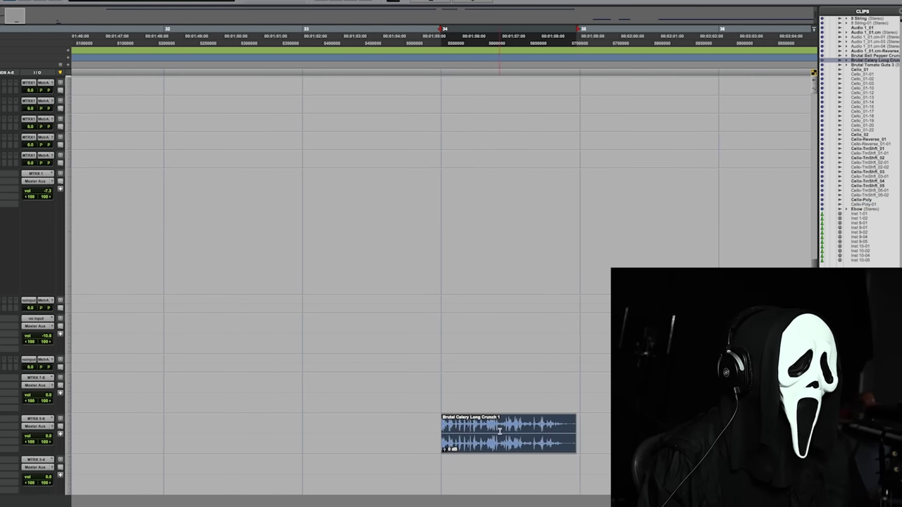
{"action": "key", "text": "space"}
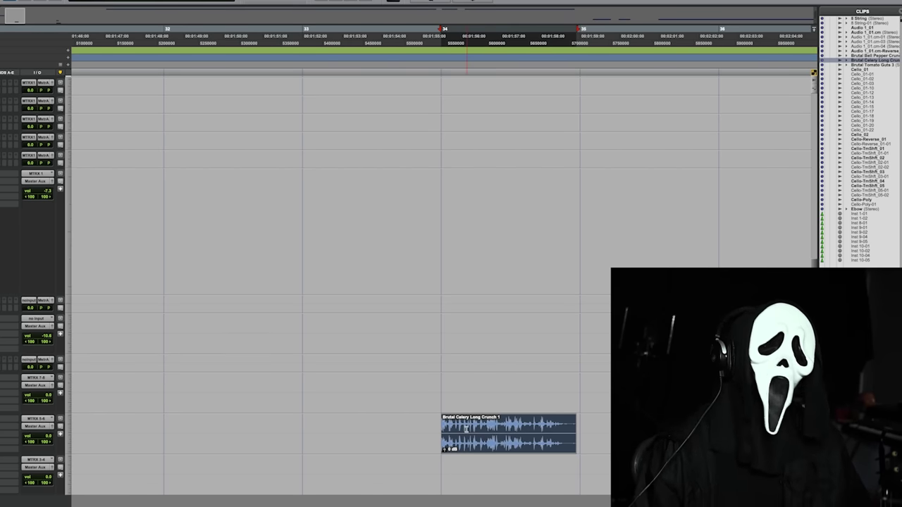
{"action": "left_click", "coordinate": [466, 428]}
{"action": "key", "text": "ctrl+bracketright"}
{"action": "key", "text": "ctrl+bracketright"}
{"action": "key", "text": "ctrl+bracketright"}
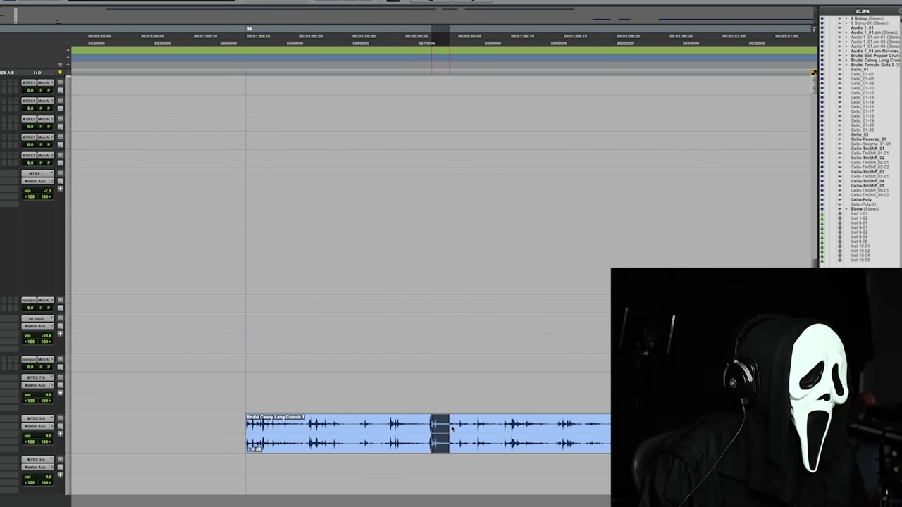
{"action": "key", "text": "ctrl+e"}
{"action": "key", "text": "ctrl+bracketleft"}
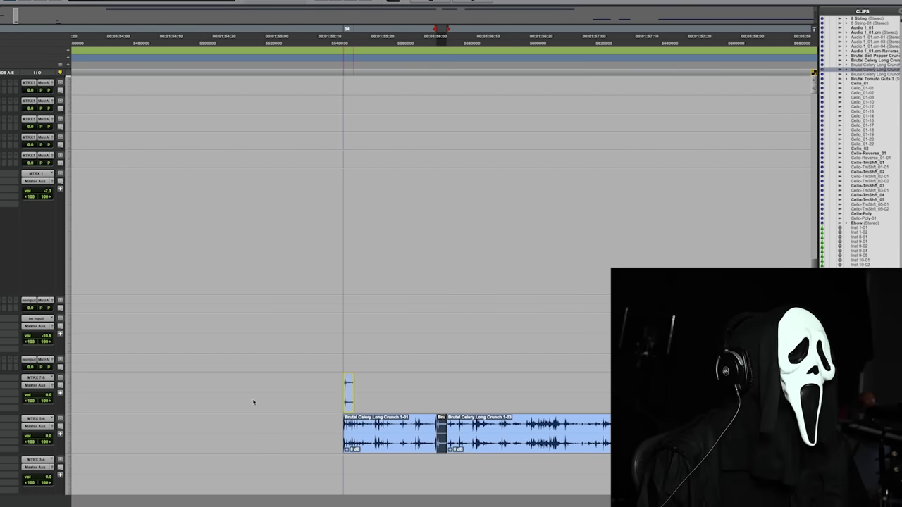
{"action": "left_click", "coordinate": [306, 1]}
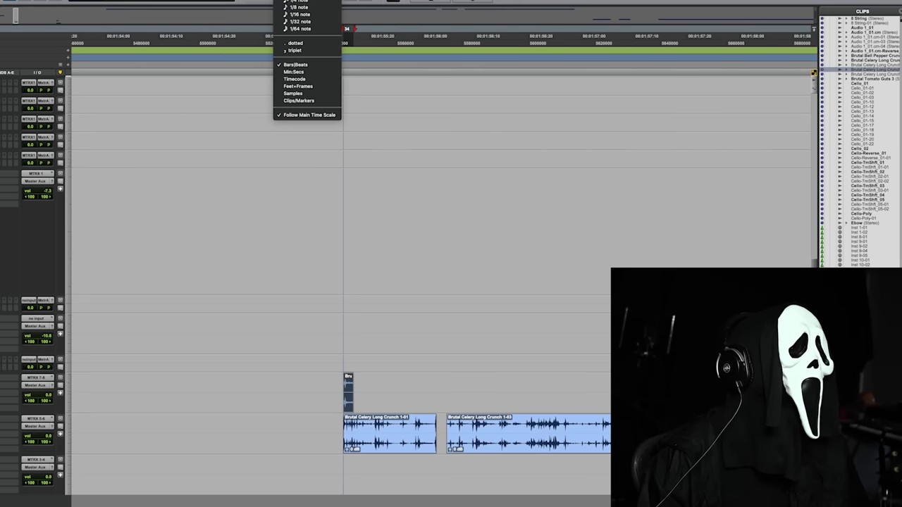
{"action": "left_click", "coordinate": [296, 7]}
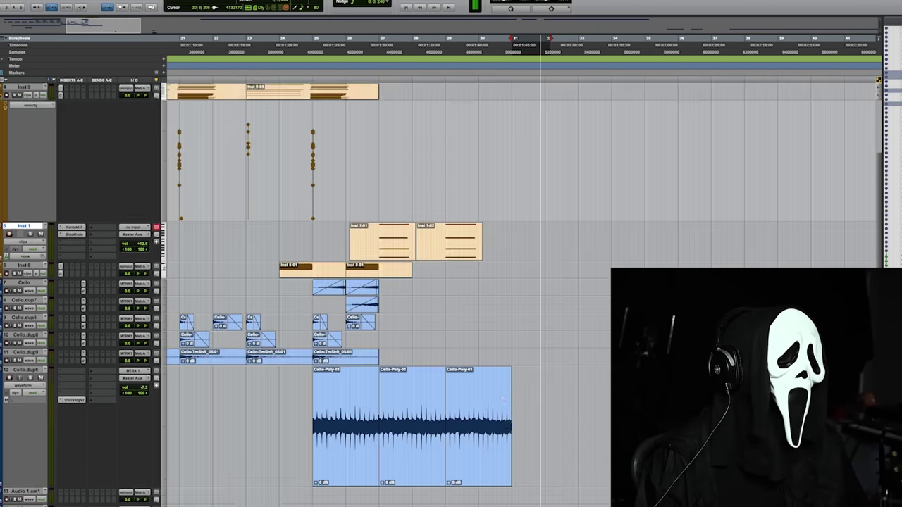
Zoom in on the vegetable crunch clips and play them back.
{"action": "scroll", "coordinate": [451, 282], "scroll_direction": "down", "scroll_amount": 5}
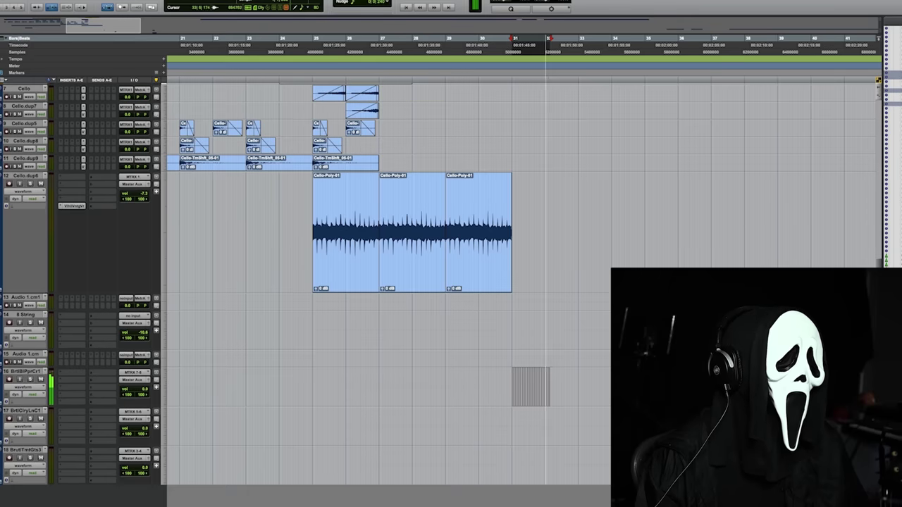
{"action": "key", "text": "r"}
{"action": "key", "text": "t"}
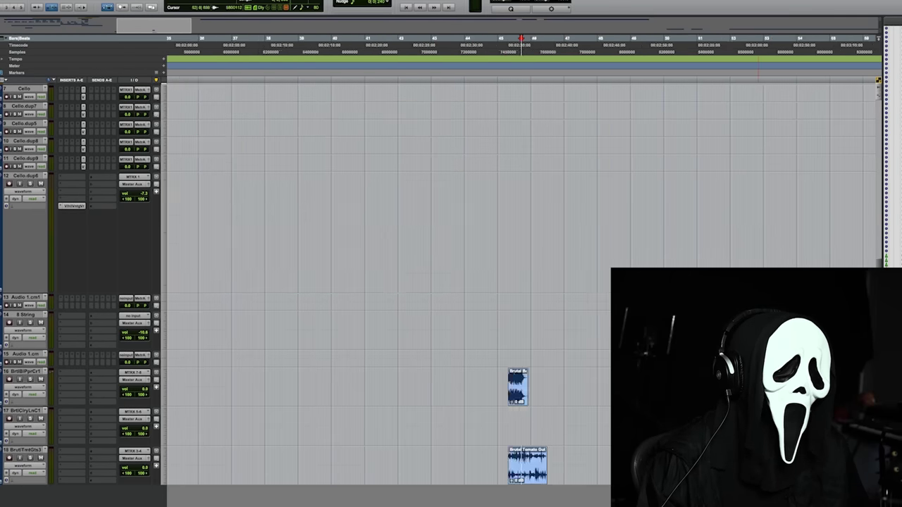
{"action": "key", "text": "t"}
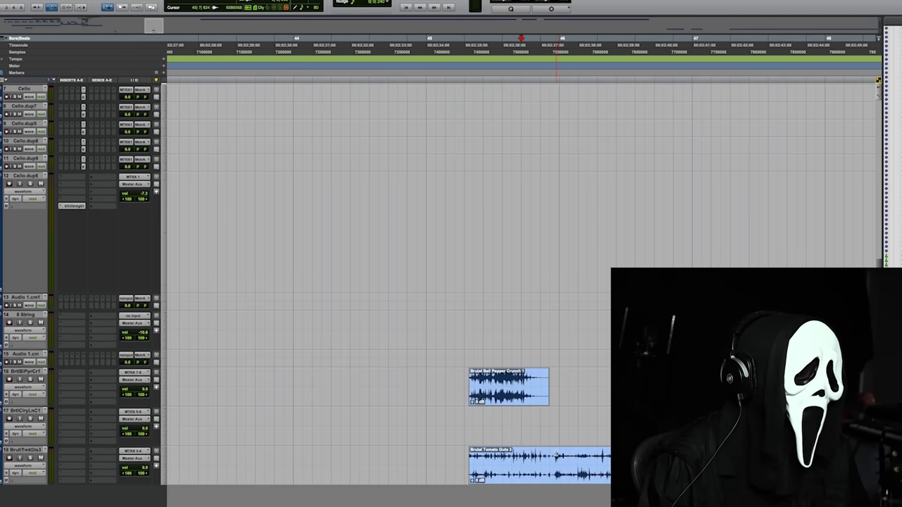
{"action": "key", "text": "space"}
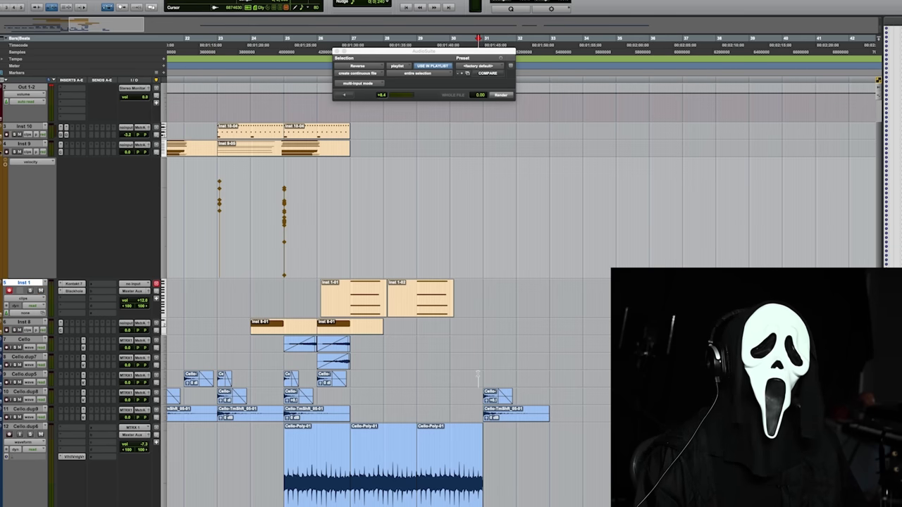
Shift the cello clip later in time and start playback to audition it.
{"action": "left_click_drag", "start_coordinate": [486, 392], "coordinate": [521, 392]}
{"action": "key", "text": "space"}
{"action": "scroll", "coordinate": [508, 378], "scroll_direction": "up", "scroll_amount": 2}
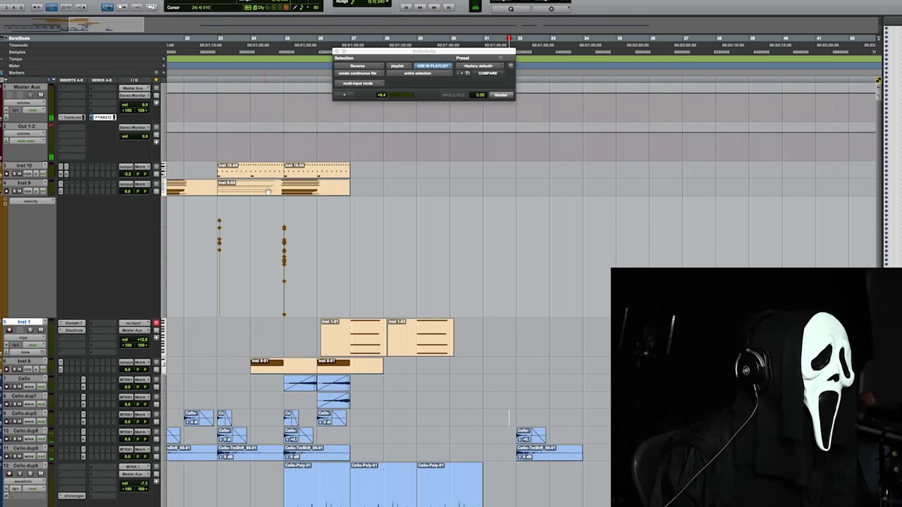
Duplicate the Inst 9-05, Inst 8-01 and Inst 1 clips further right to extend the arrangement.
{"action": "left_click_drag", "start_coordinate": [278, 191], "coordinate": [531, 196]}
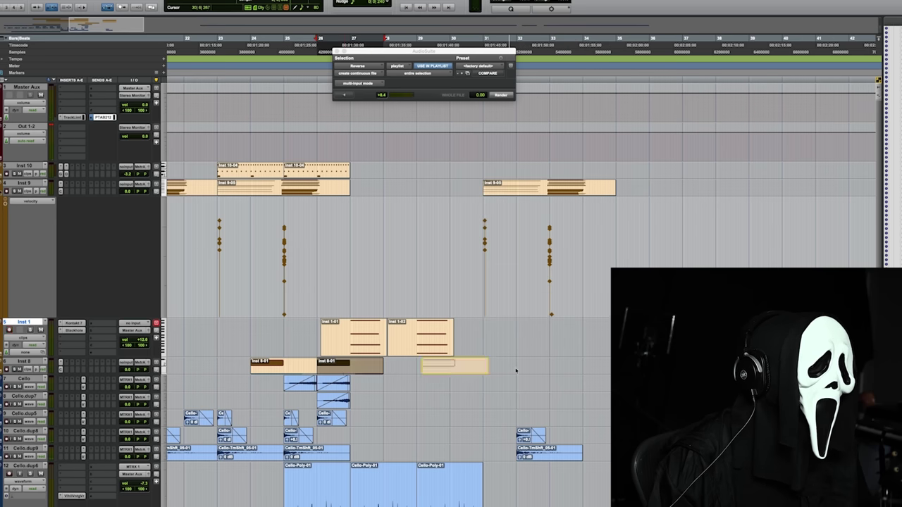
{"action": "left_click_drag", "start_coordinate": [343, 372], "coordinate": [543, 364]}
{"action": "left_click_drag", "start_coordinate": [434, 346], "coordinate": [500, 346]}
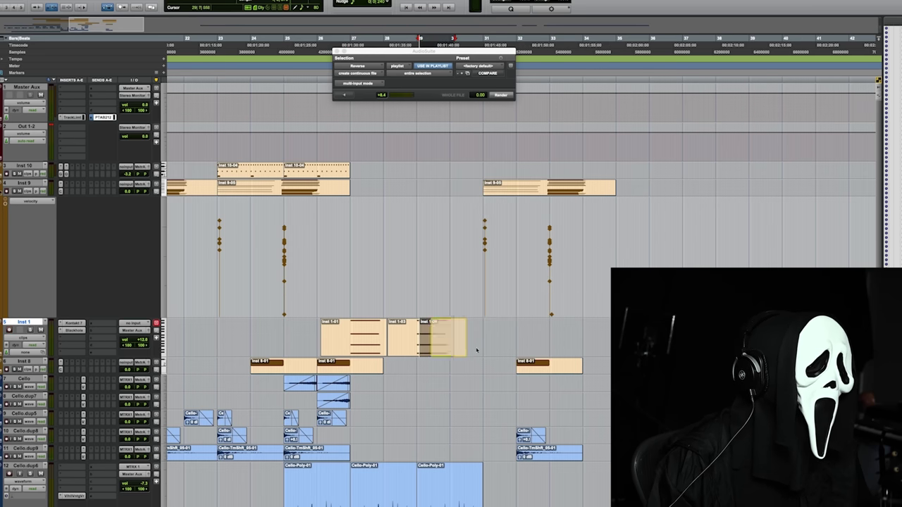
{"action": "scroll", "coordinate": [518, 349], "scroll_direction": "down", "scroll_amount": 1}
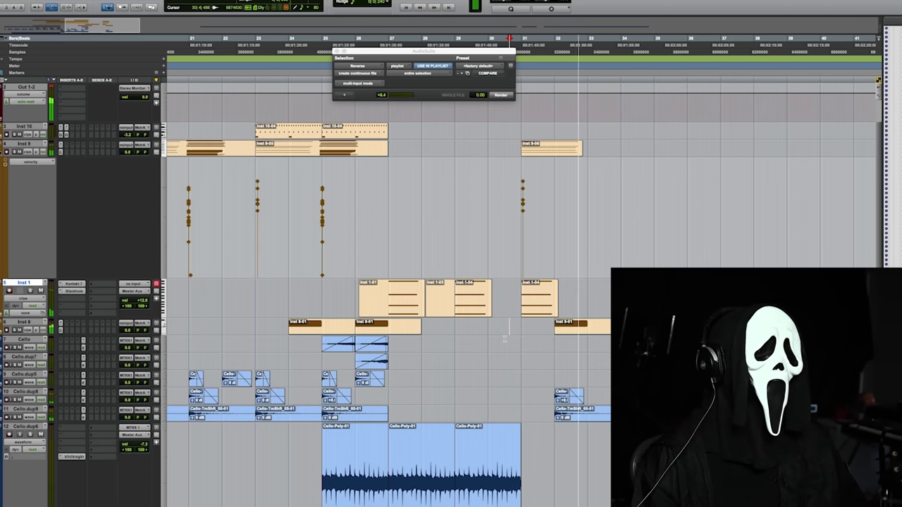
{"action": "key", "text": "ctrl+bracketleft"}
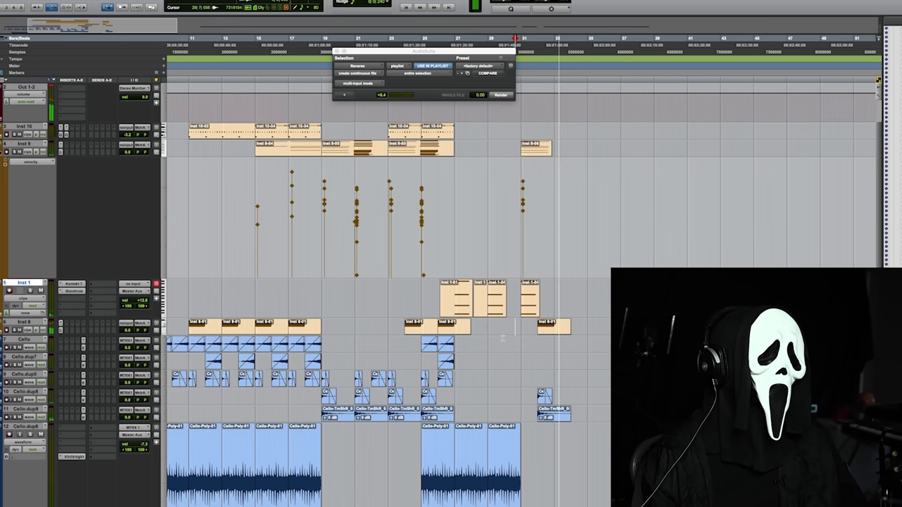
{"action": "key", "text": "ctrl+bracketleft"}
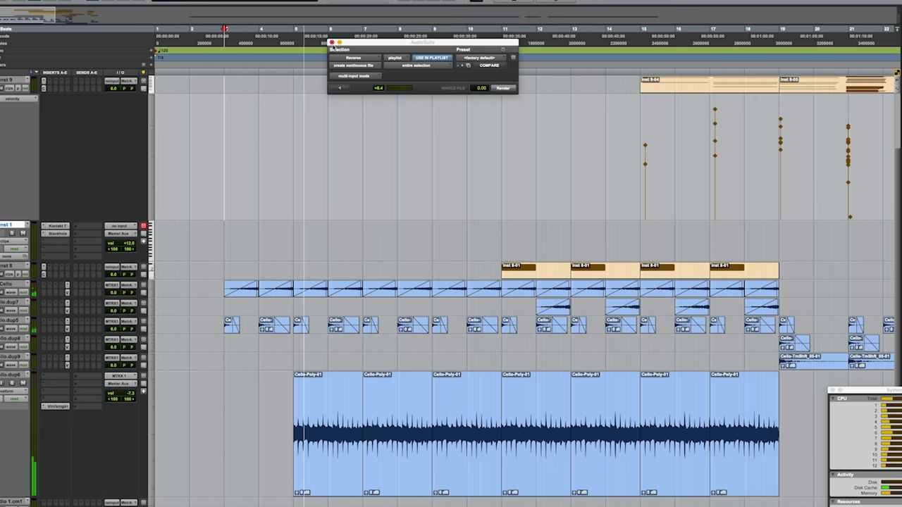
Close the AudioSuite plugin window and collapse the Inst 9 track to a short height.
{"action": "key", "text": "super+w"}
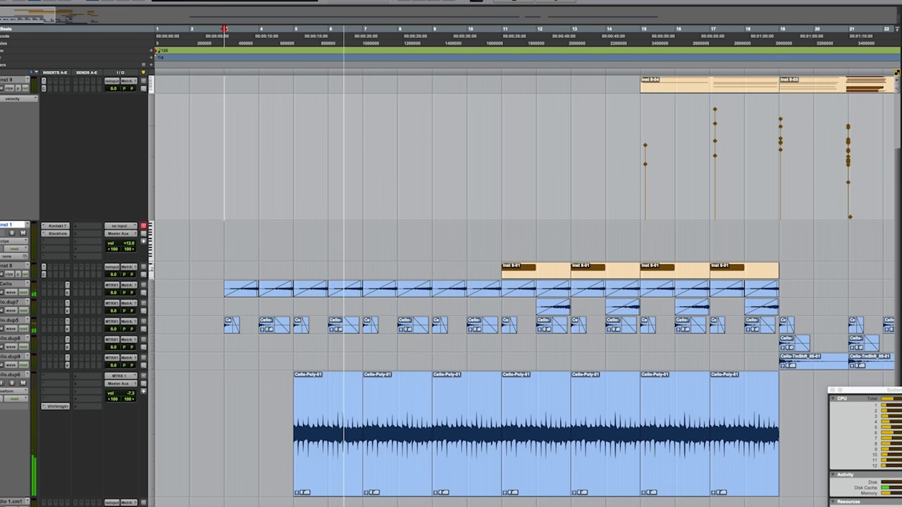
{"action": "key", "text": "ctrl+Up"}
{"action": "scroll", "coordinate": [485, 215], "scroll_direction": "up", "scroll_amount": 2}
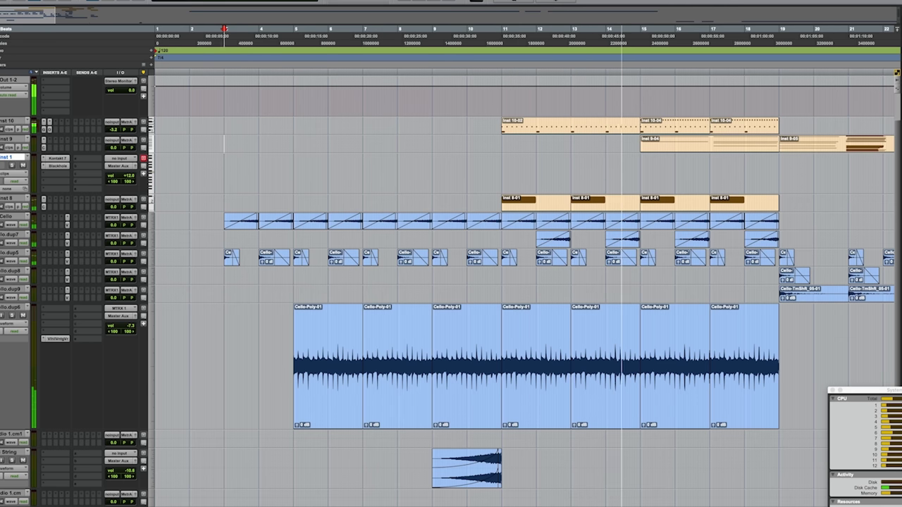
{"action": "scroll", "coordinate": [443, 400], "scroll_direction": "right", "scroll_amount": 4}
{"action": "scroll", "coordinate": [443, 399], "scroll_direction": "right", "scroll_amount": 4}
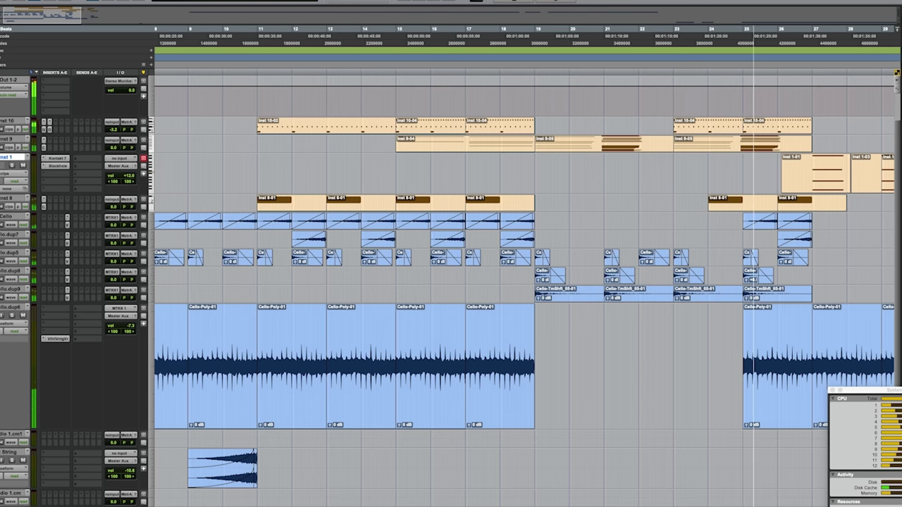
{"action": "scroll", "coordinate": [525, 282], "scroll_direction": "right", "scroll_amount": 5}
{"action": "scroll", "coordinate": [525, 282], "scroll_direction": "right", "scroll_amount": 6}
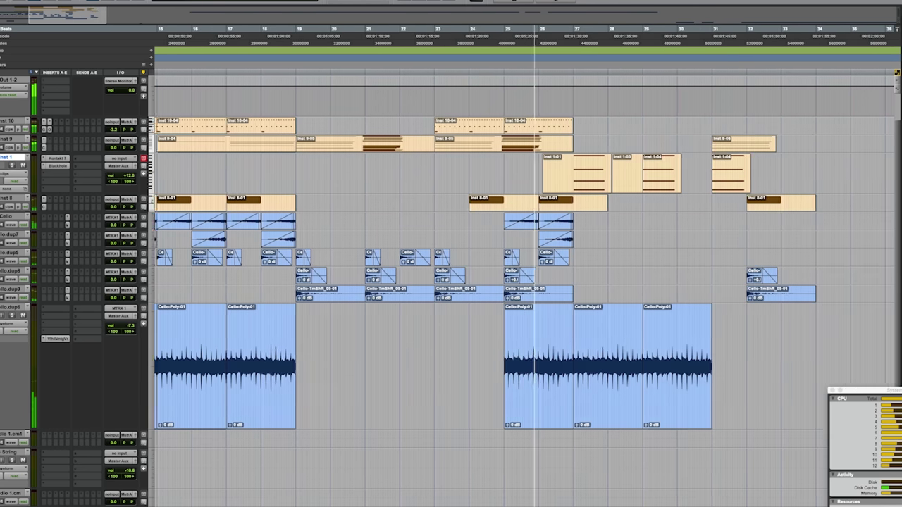
{"action": "scroll", "coordinate": [525, 282], "scroll_direction": "right", "scroll_amount": 5}
{"action": "scroll", "coordinate": [525, 282], "scroll_direction": "right", "scroll_amount": 1}
{"action": "scroll", "coordinate": [525, 282], "scroll_direction": "right", "scroll_amount": 1}
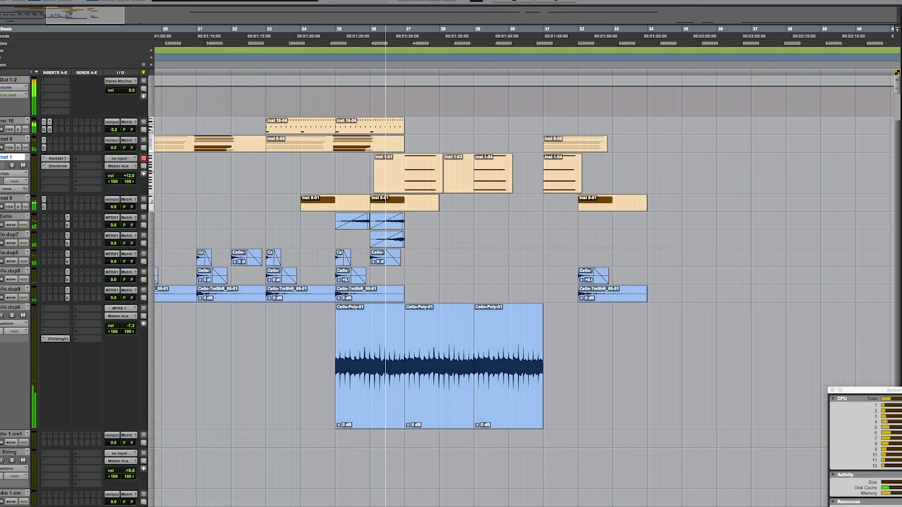